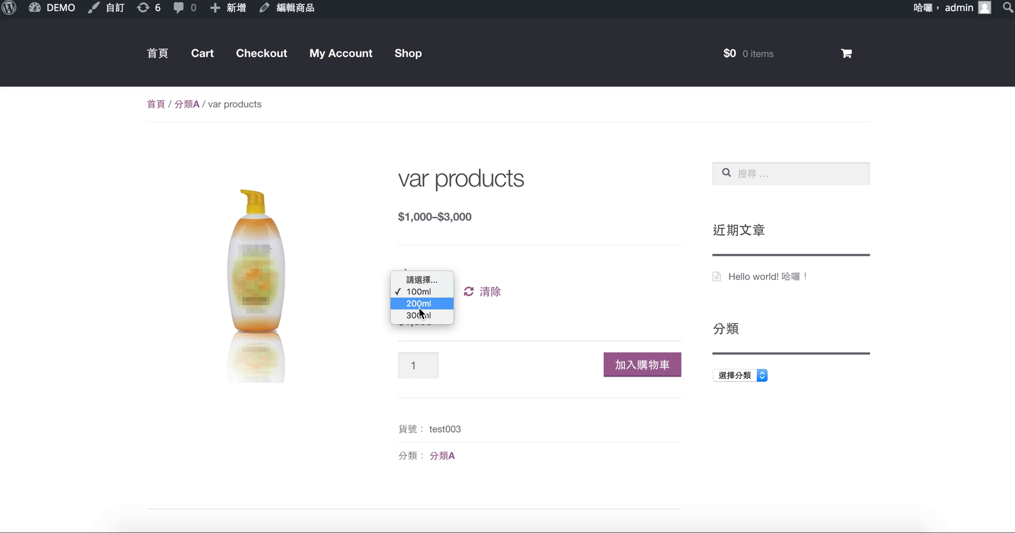
Select the 200ml size on the var products shop page to check how the variable product's price responds
left_click(518, 268)
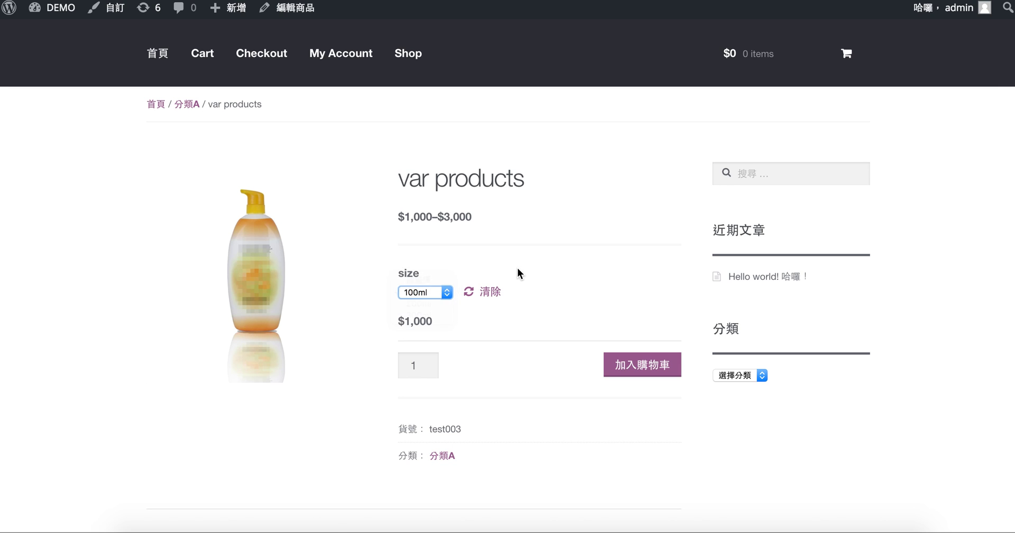
left_click(426, 291)
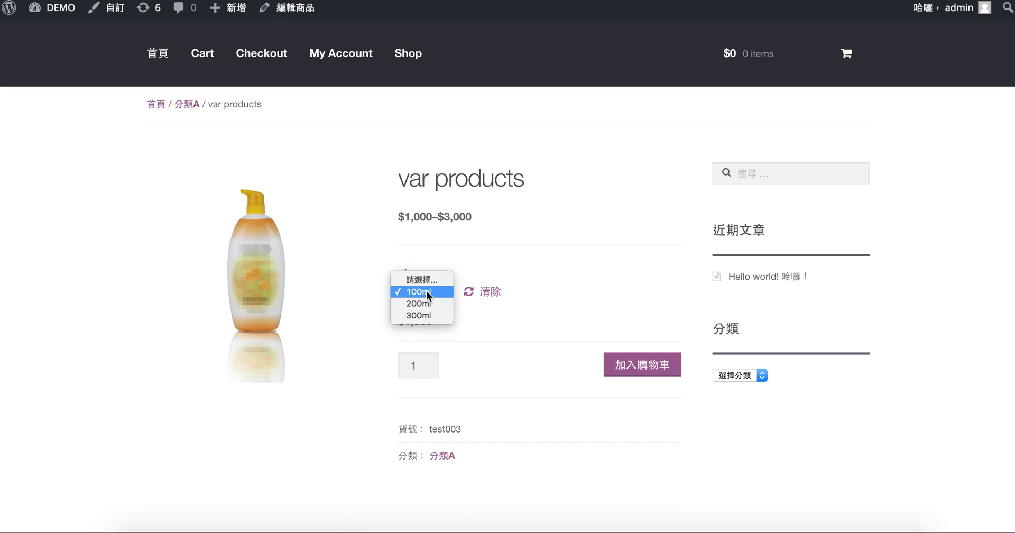
left_click(426, 308)
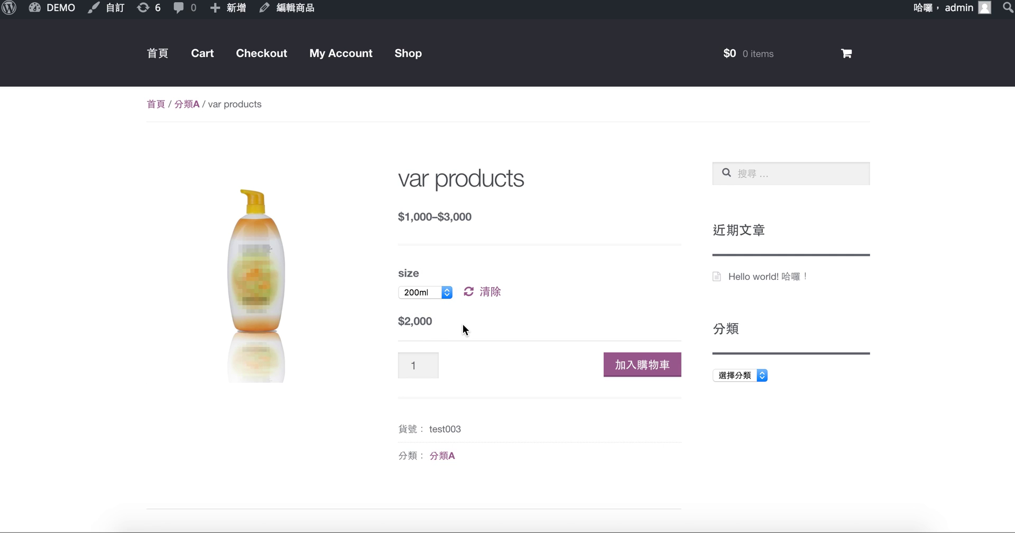
scroll(463, 325, "down", 3)
scroll(450, 228, "up", 2)
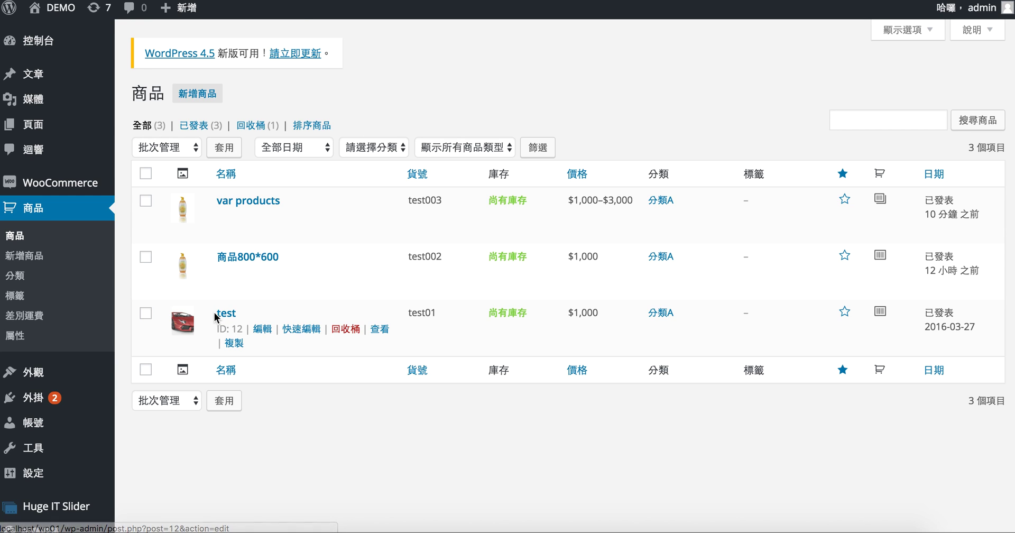
Open the test product for editing and change its product type to 可變商品
left_click(262, 329)
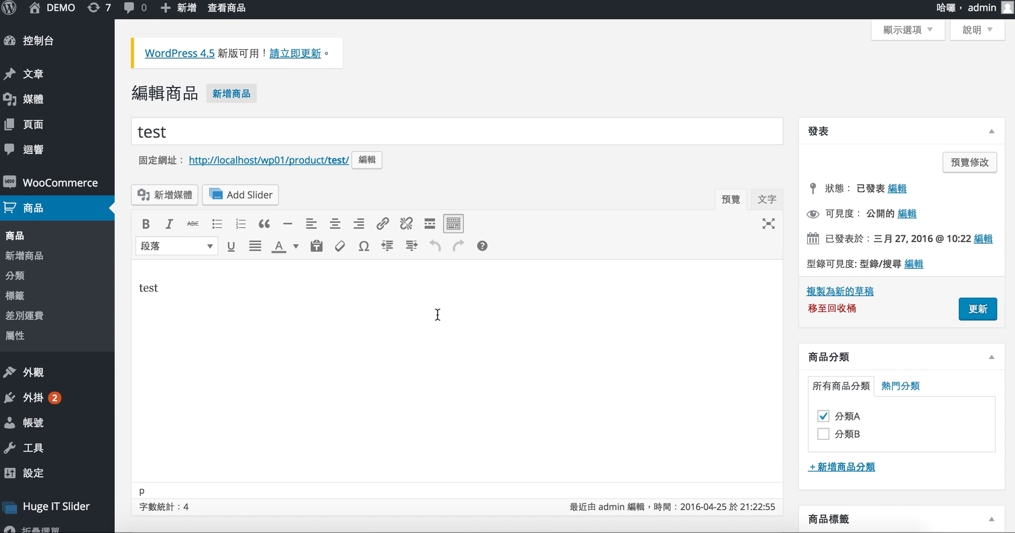
scroll(438, 314, "down", 10)
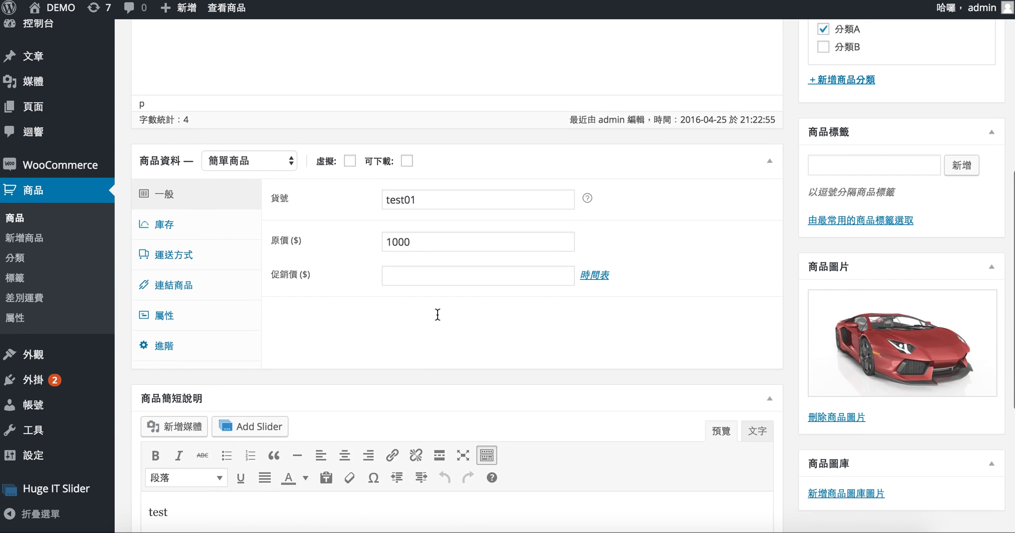
left_click(234, 160)
left_click(241, 207)
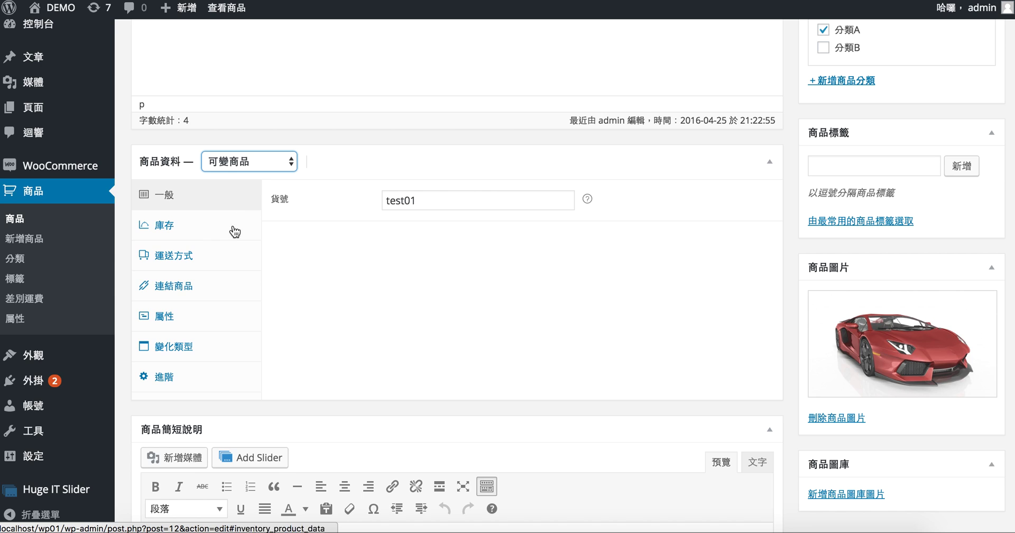
Add a custom product attribute (自訂商品屬性) named 車身顏色 to the product
left_click(205, 315)
left_click(335, 202)
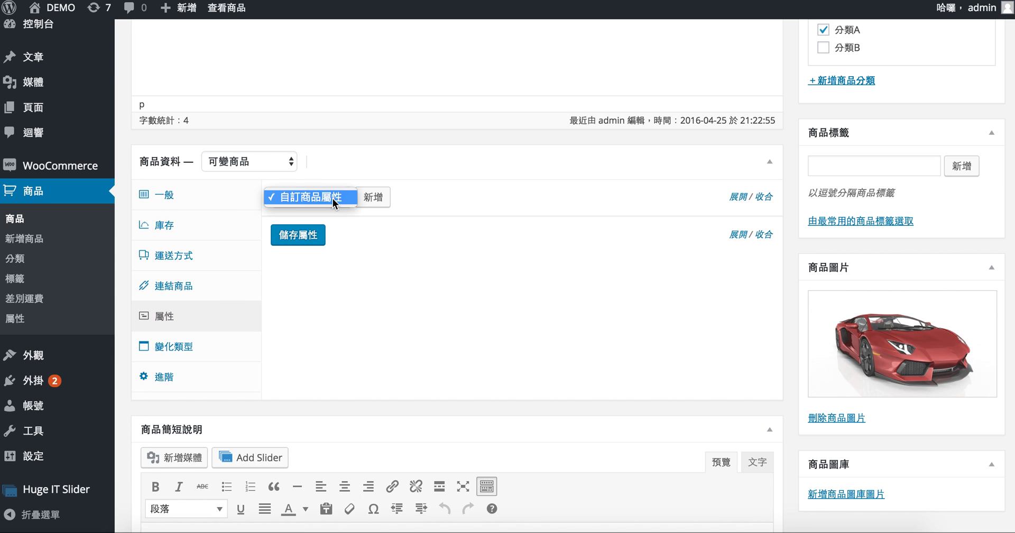
left_click(333, 198)
left_click(373, 199)
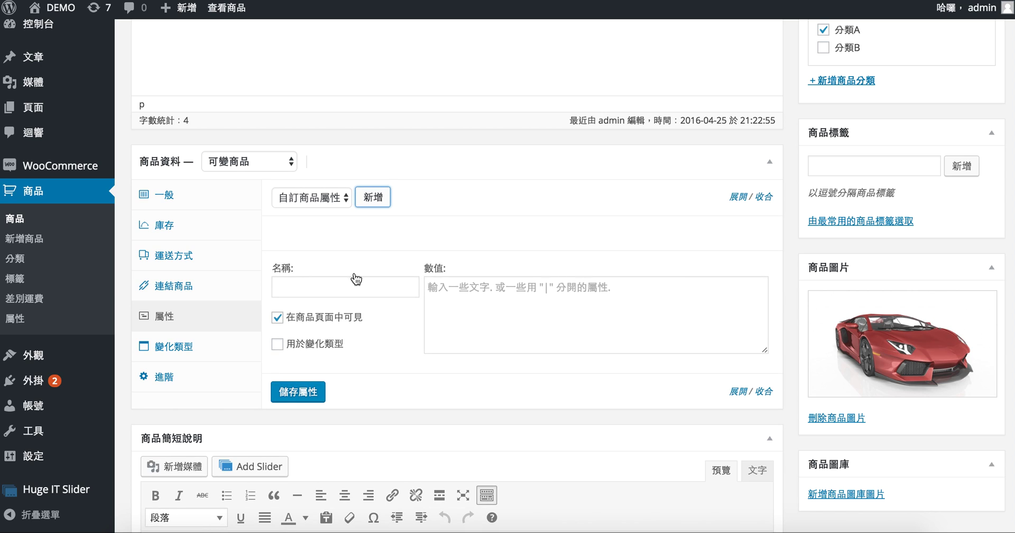
left_click(350, 284)
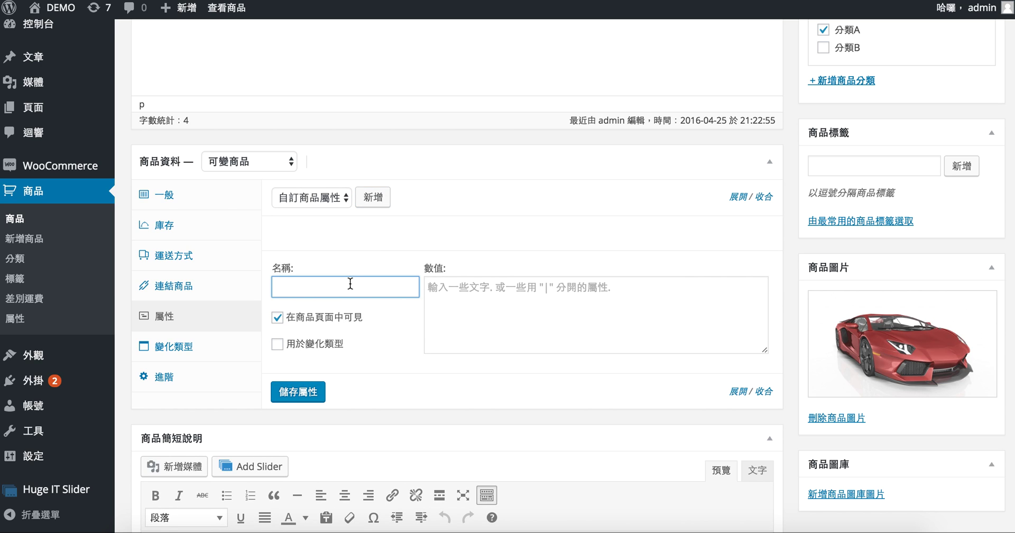
type("身")
key("Return")
type("車身顏色")
Give the 車身顏色 attribute the values 白色 | 黑色 | 紅色, enable 用於變化類型, and save the attributes
left_click(537, 301)
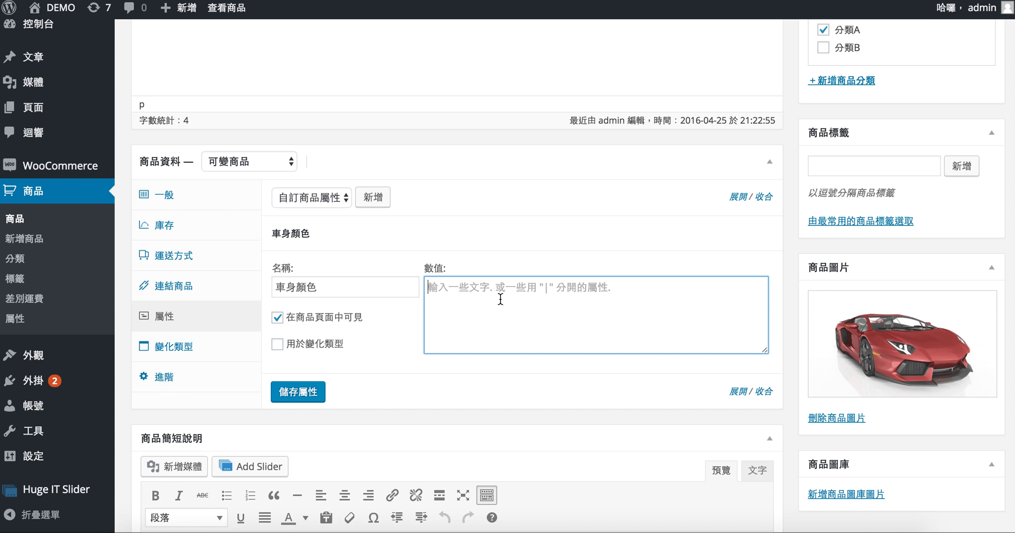
type("激")
type("白色")
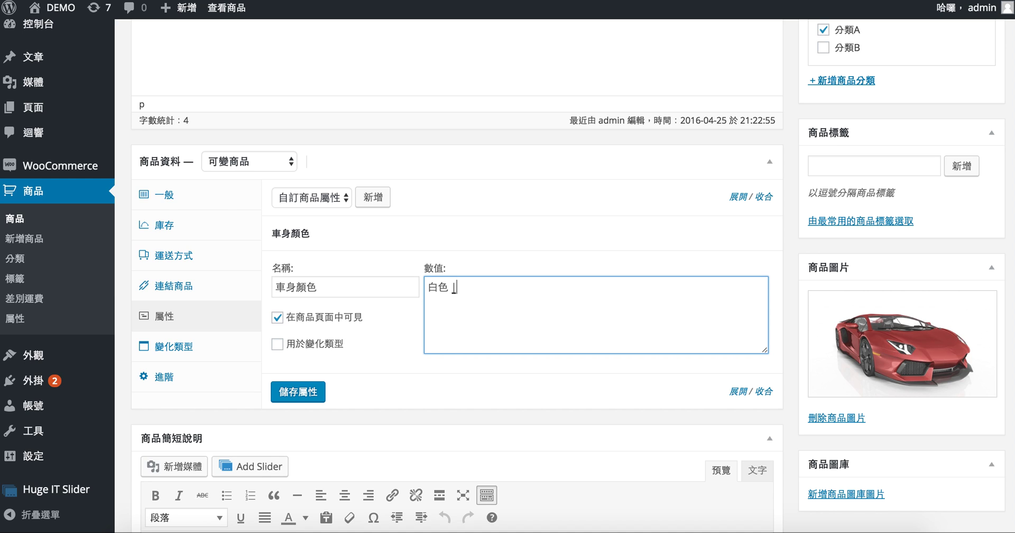
type("| 黑色 | 紅色")
left_click(278, 345)
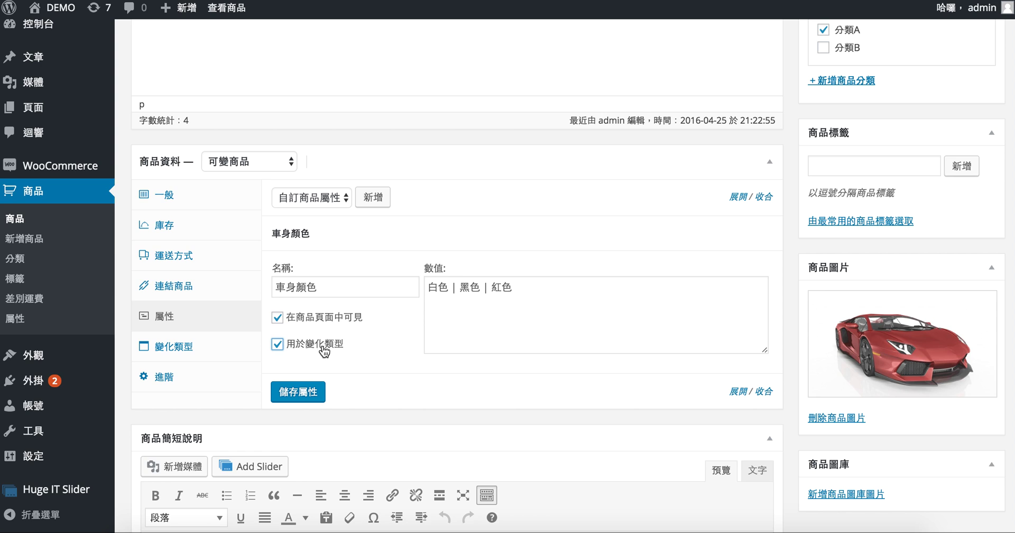
left_click(300, 390)
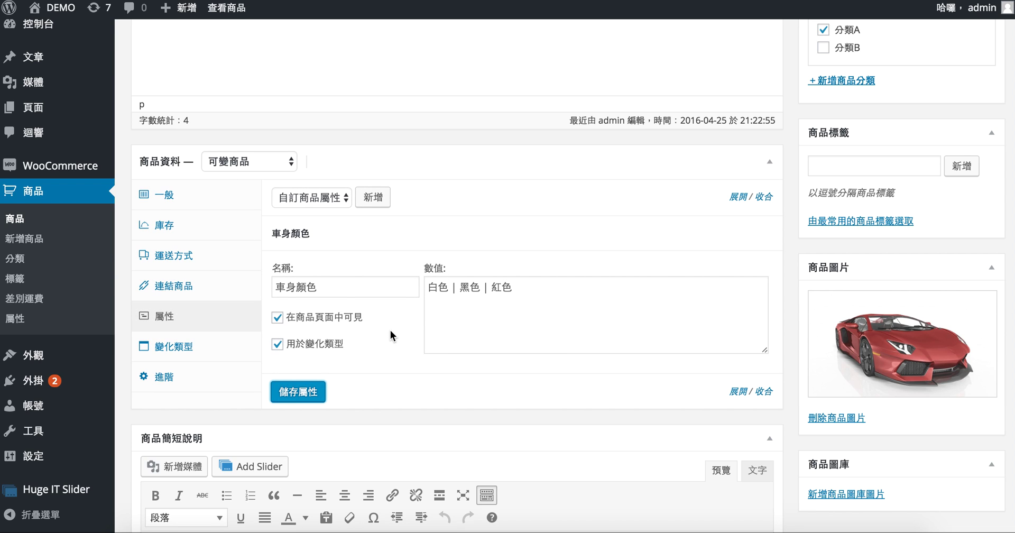
Add a single new variation to the product and check which colours it can be assigned
left_click(197, 347)
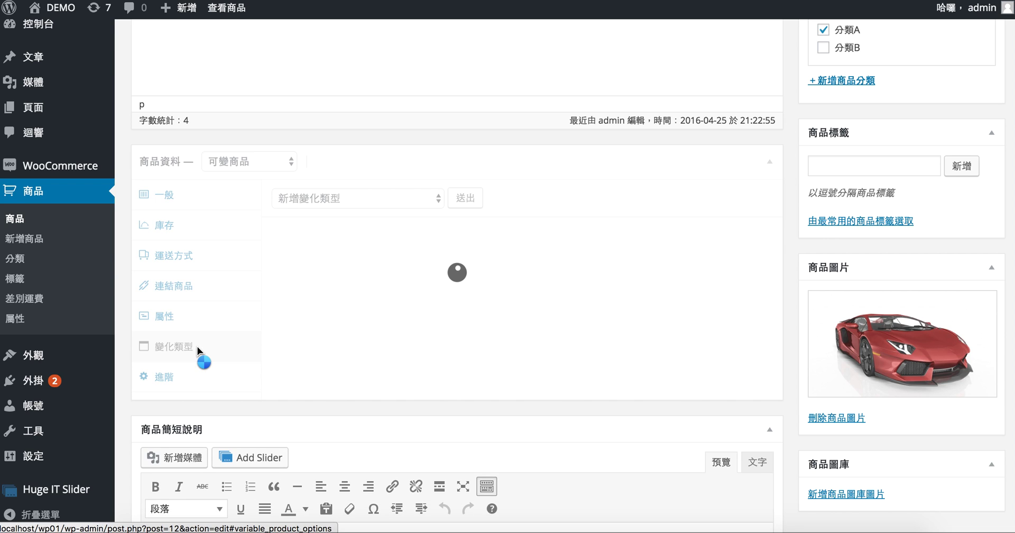
left_click(375, 201)
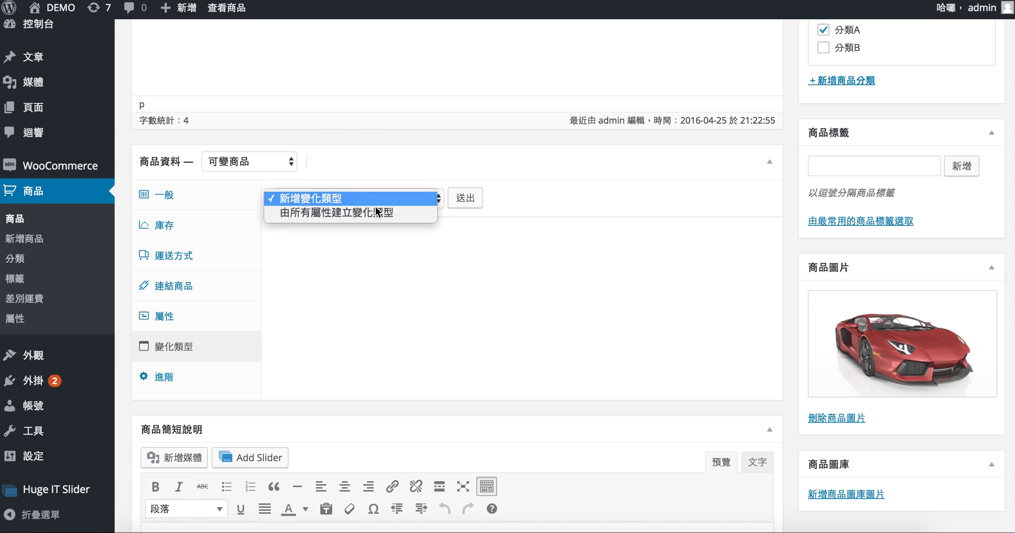
left_click(372, 199)
left_click(464, 200)
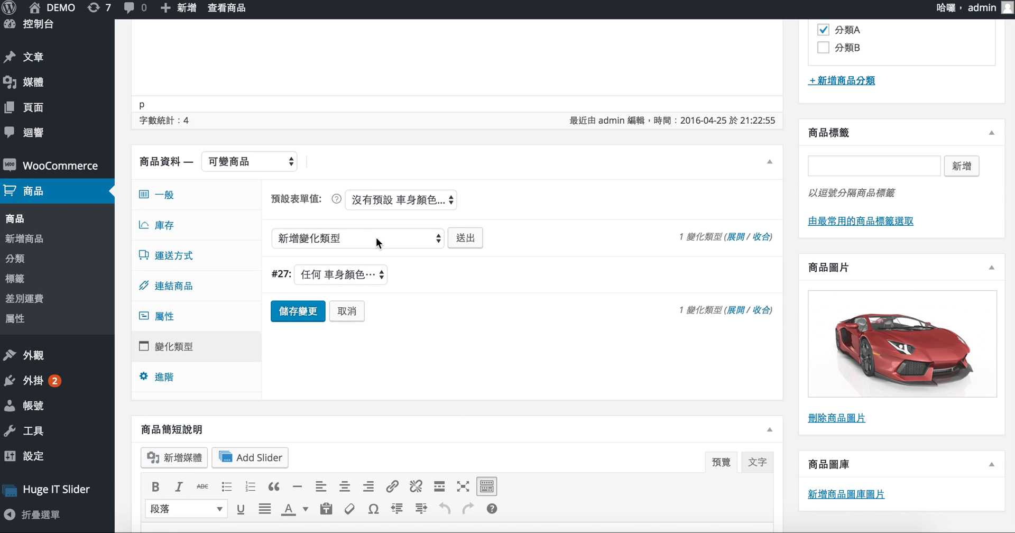
left_click(376, 237)
left_click(376, 237)
left_click(369, 276)
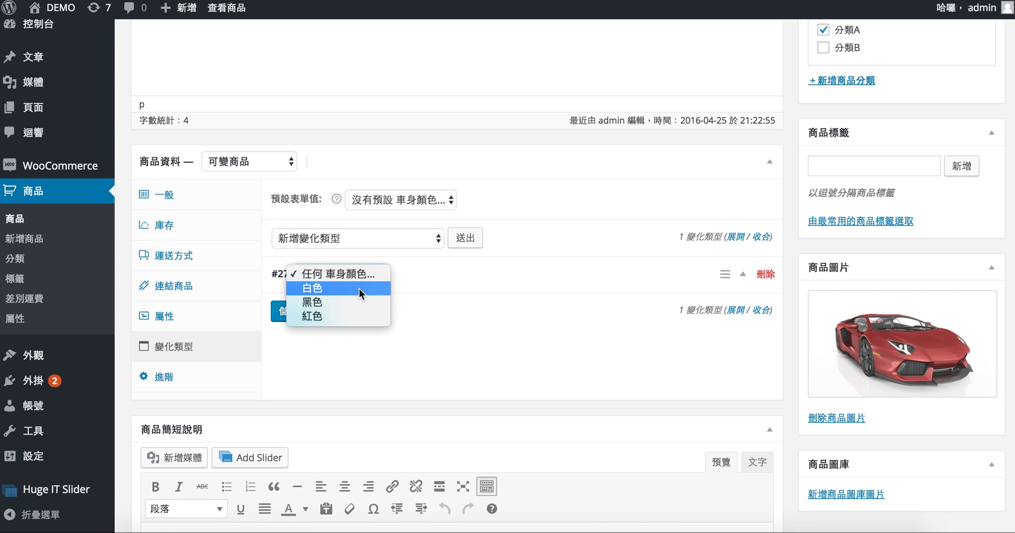
left_click(432, 284)
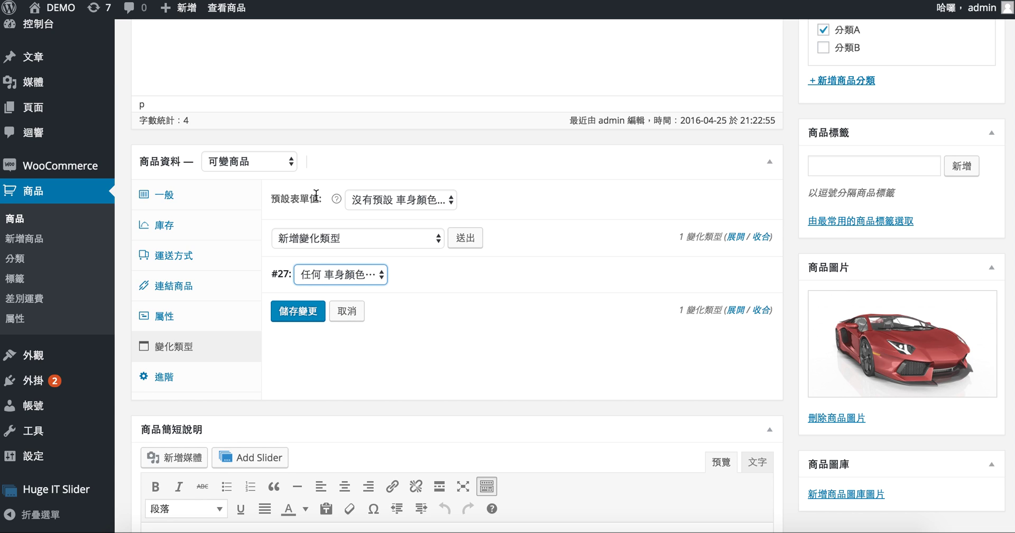
Set the default form value to 紅色 and accept menu order 1 for the variation
left_click(391, 199)
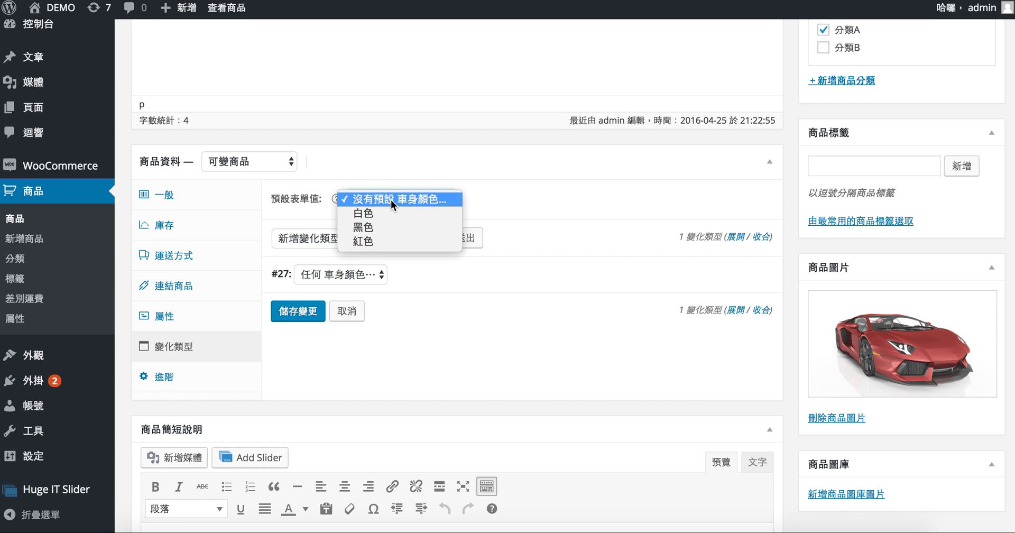
left_click(389, 241)
left_click(724, 275)
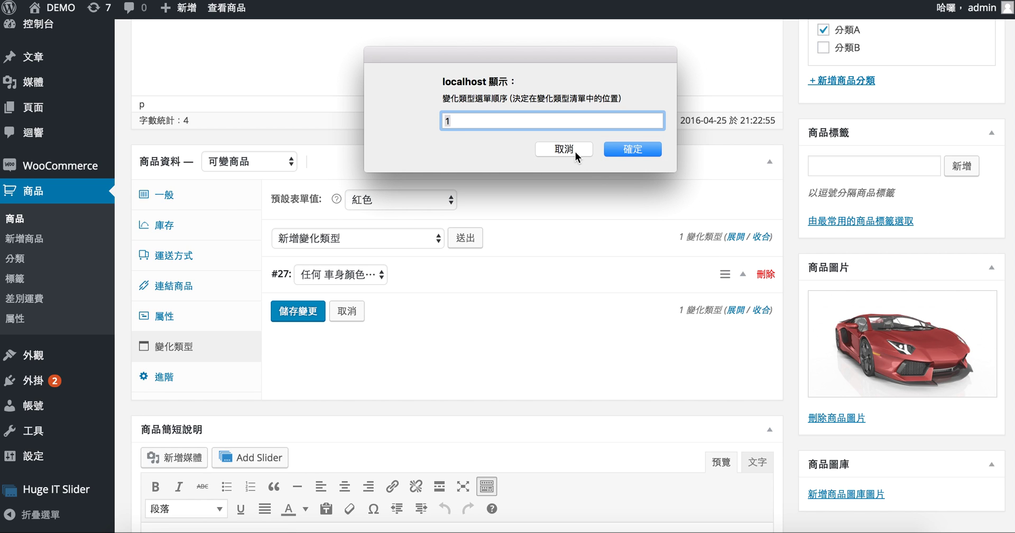
left_click(630, 152)
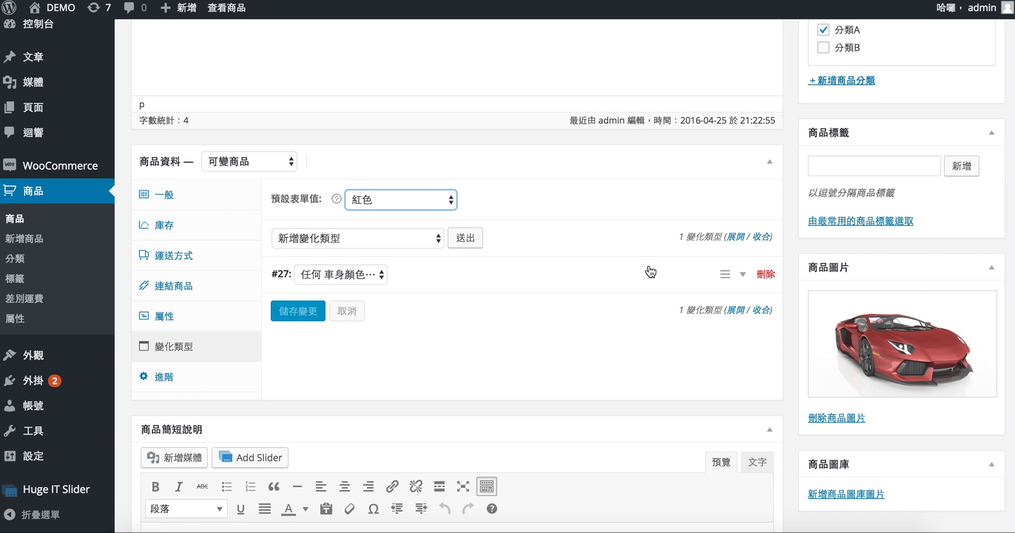
Expand the new variation, assign it the colour 紅色, and set its regular price to 1000
left_click(739, 280)
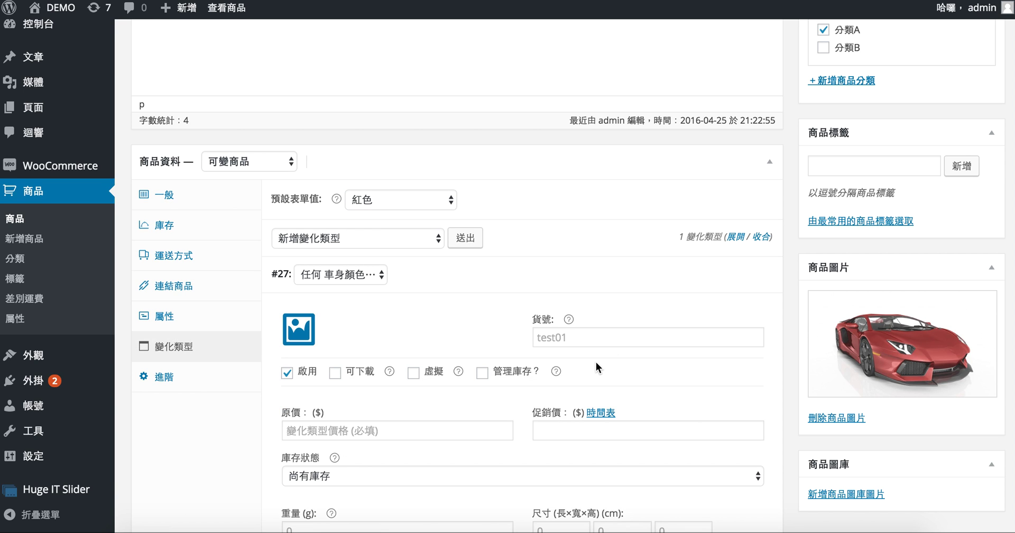
scroll(597, 363, "down", 3)
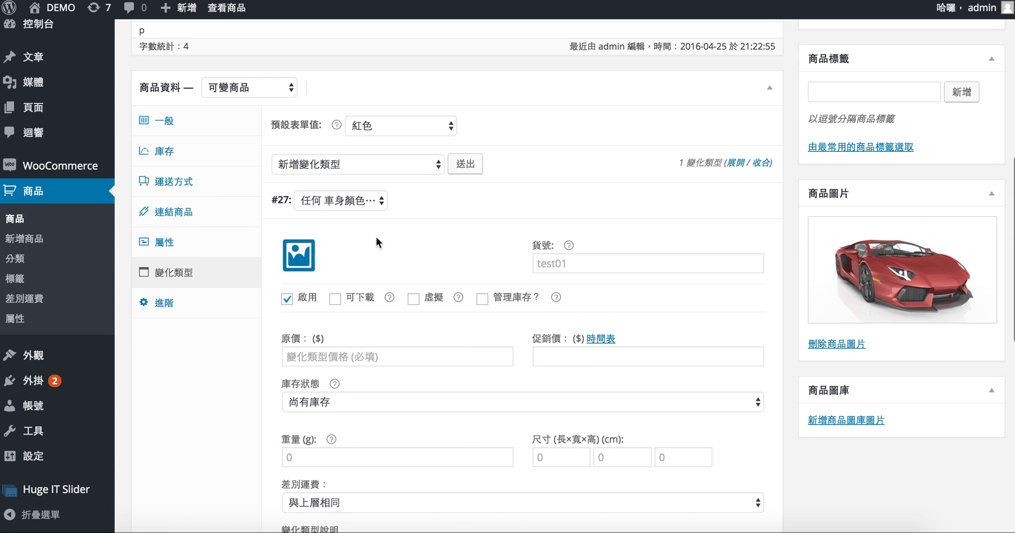
left_click(353, 206)
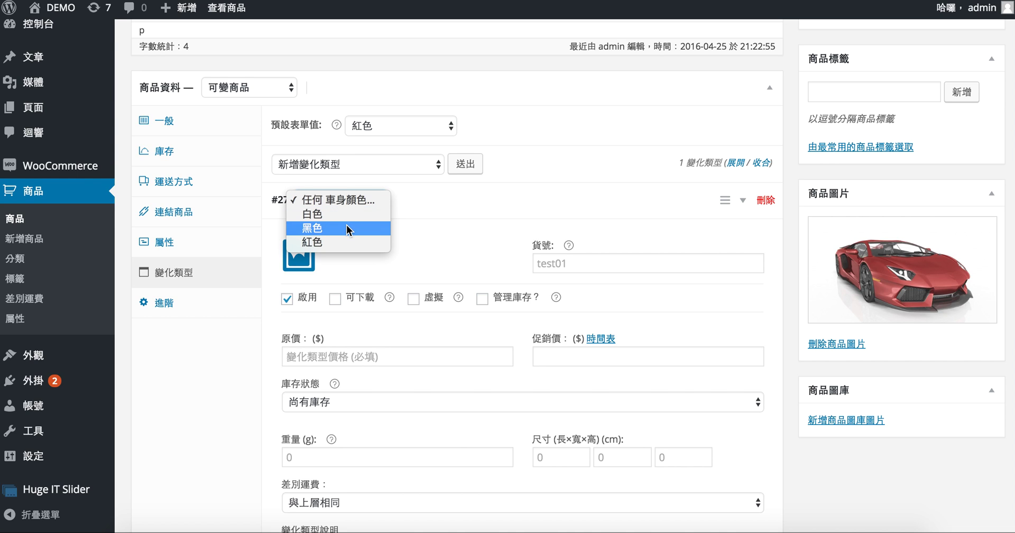
left_click(344, 240)
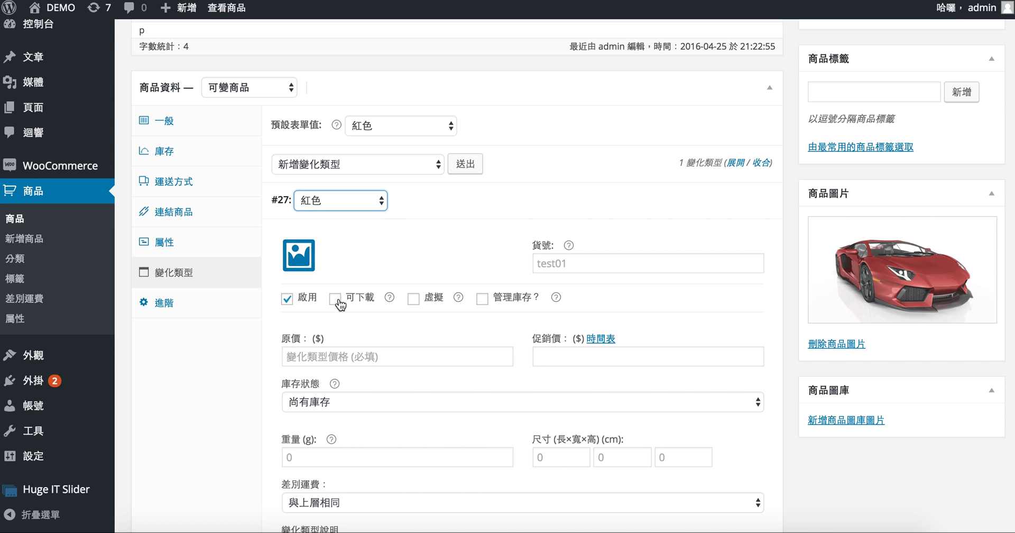
left_click(335, 355)
type("1-0")
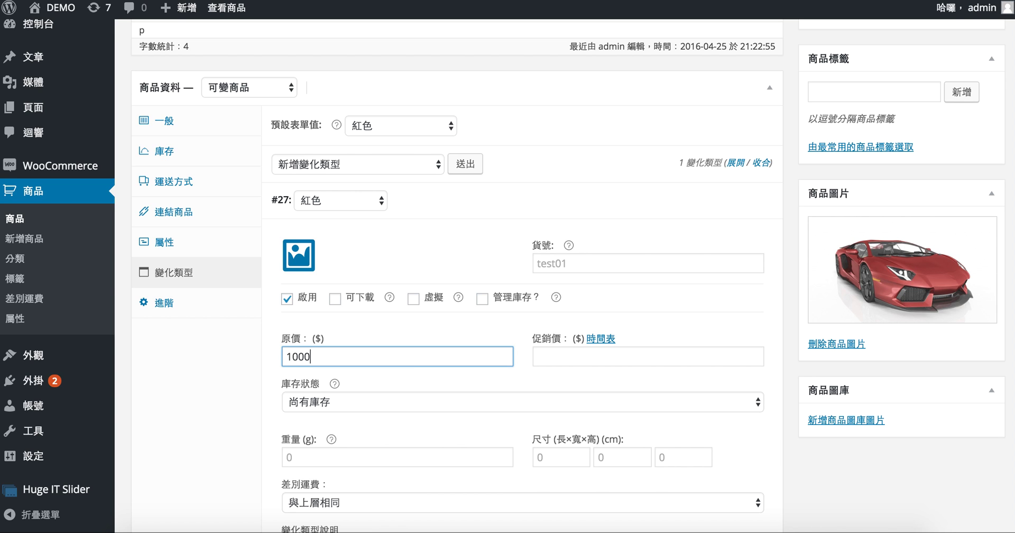
Generate the remaining variations from all attributes (由所有屬性建立變化類型), agreeing to save the pending changes
scroll(449, 349, "down", 5)
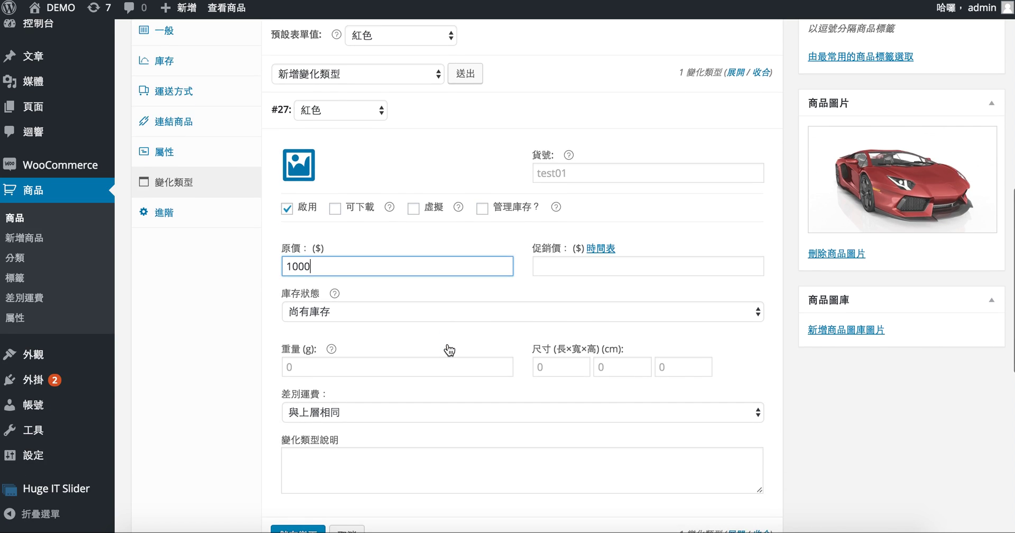
scroll(449, 350, "up", 4)
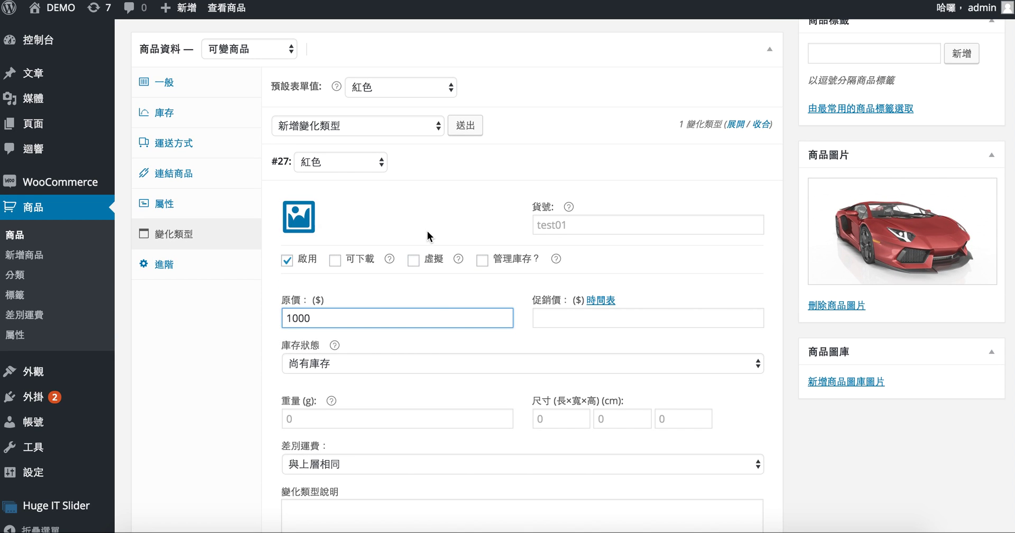
scroll(427, 230, "down", 1)
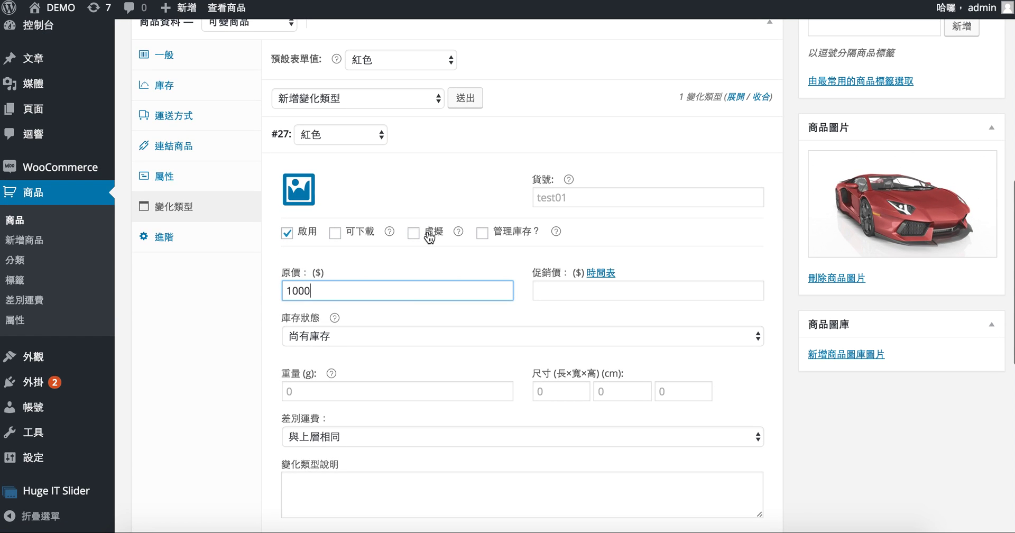
left_click(402, 98)
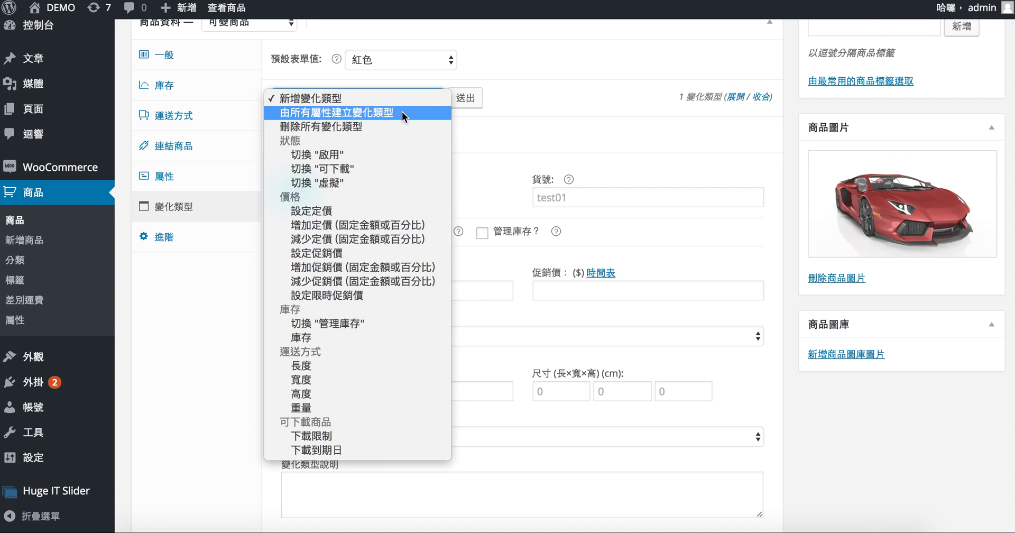
left_click(402, 112)
left_click(463, 97)
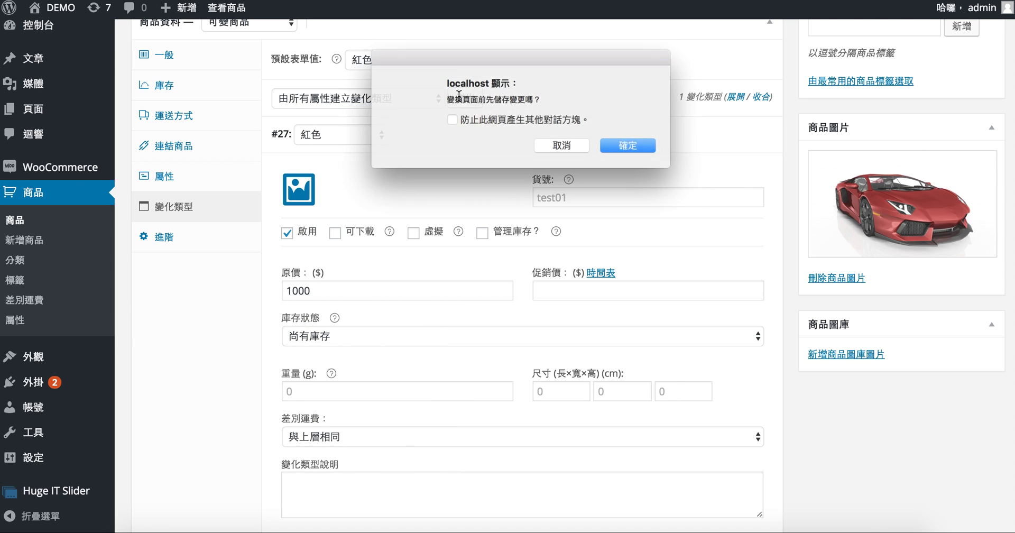
left_click(639, 143)
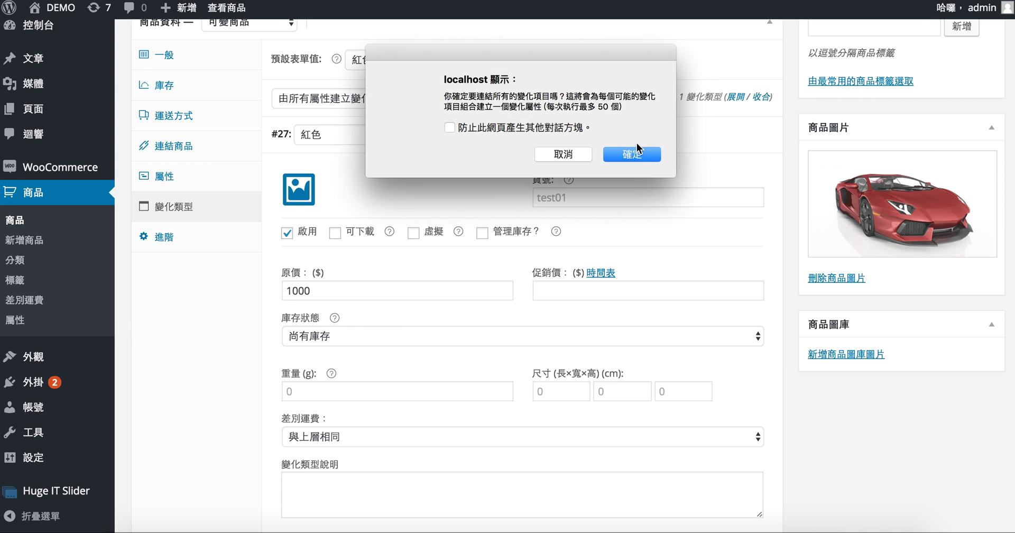
left_click(639, 148)
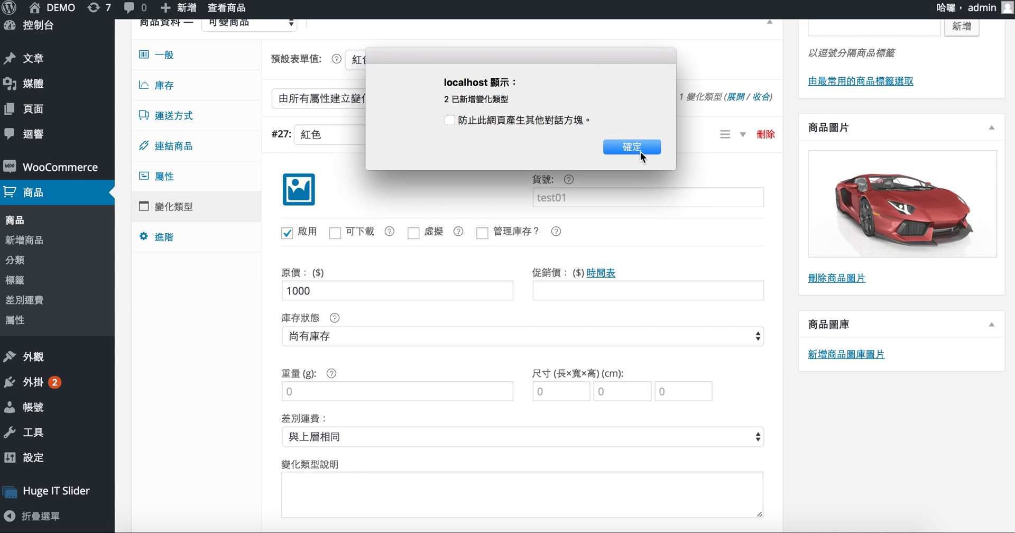
left_click(639, 147)
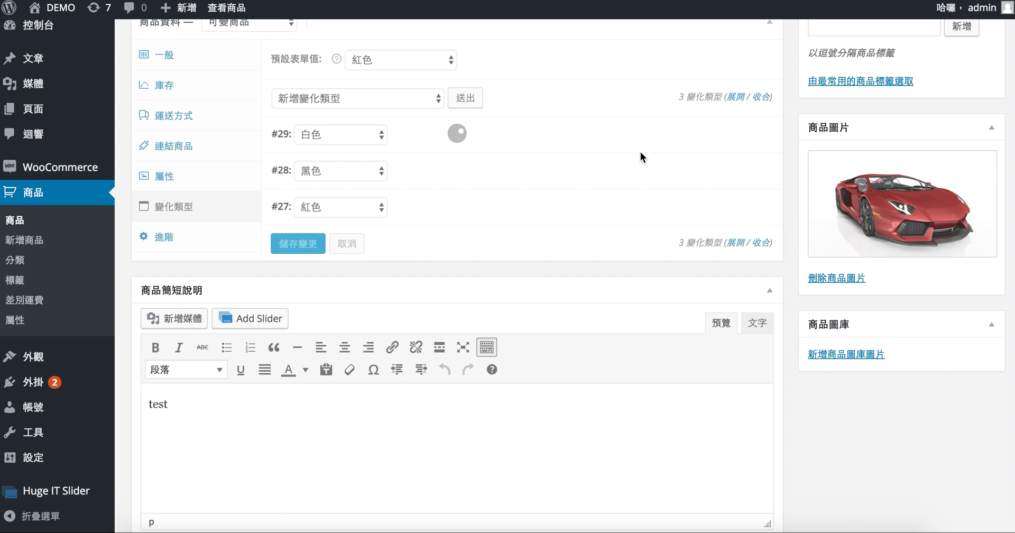
scroll(492, 171, "up", 2)
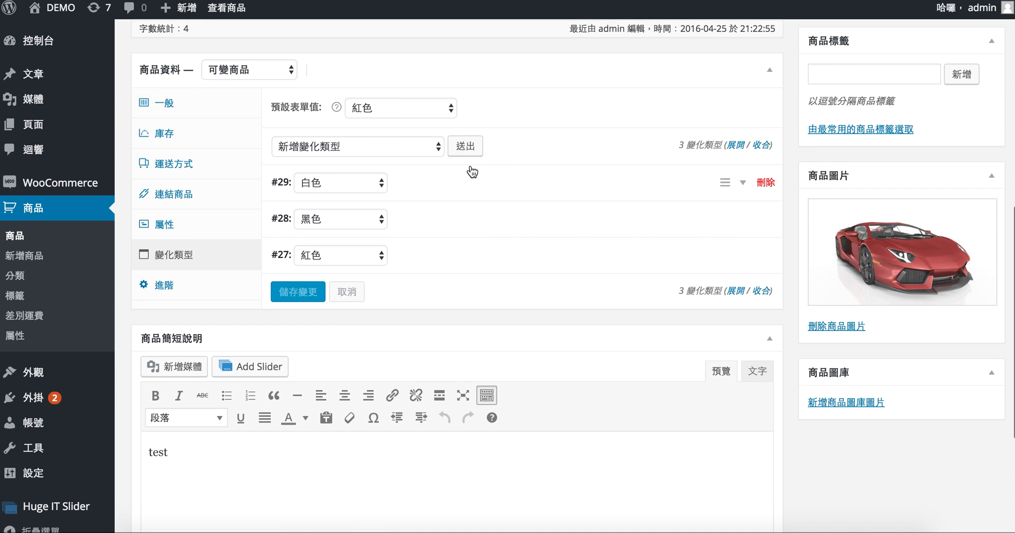
left_click(381, 149)
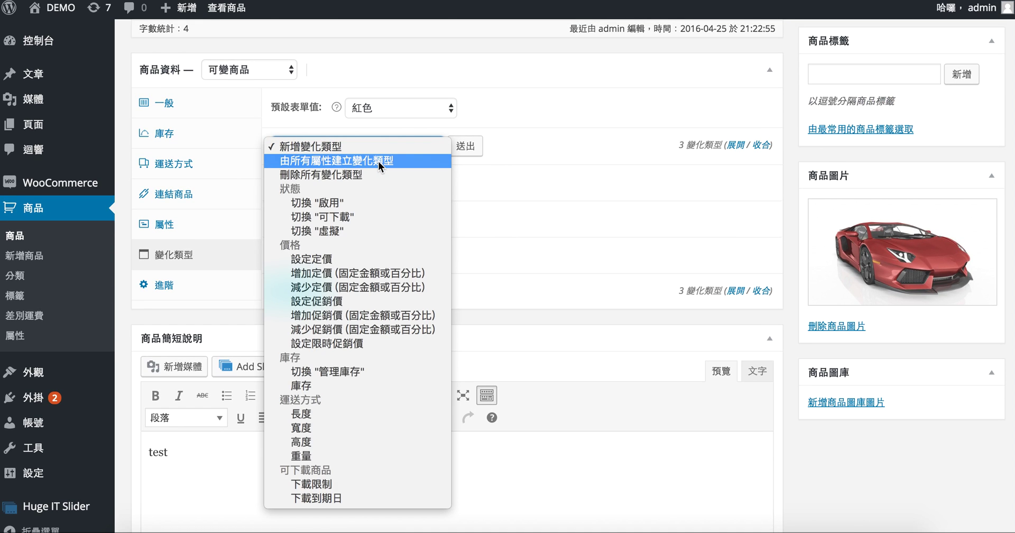
left_click(510, 84)
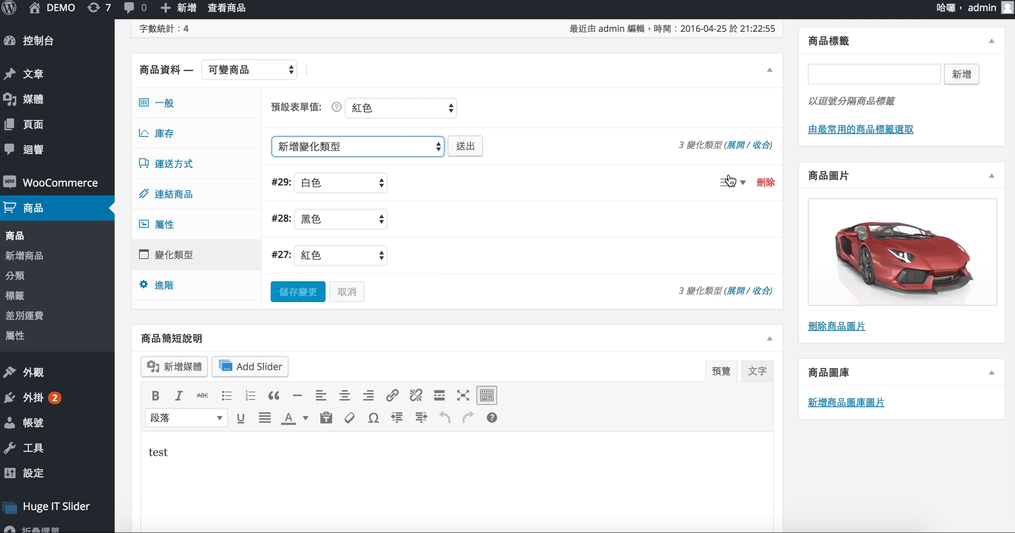
Expand the 白色 and 紅色 variations and review their pricing fields
left_click(740, 185)
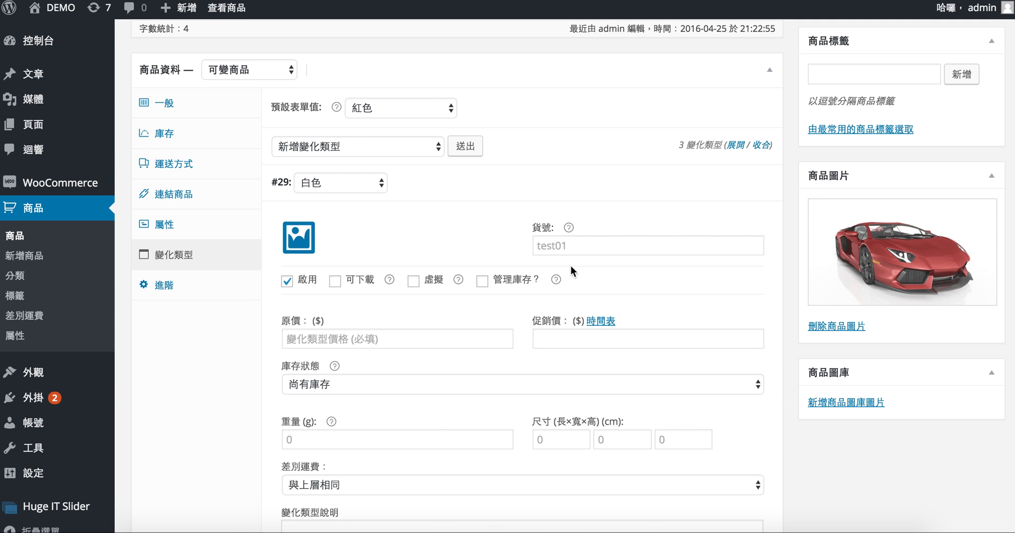
scroll(596, 293, "down", 10)
scroll(601, 236, "up", 1)
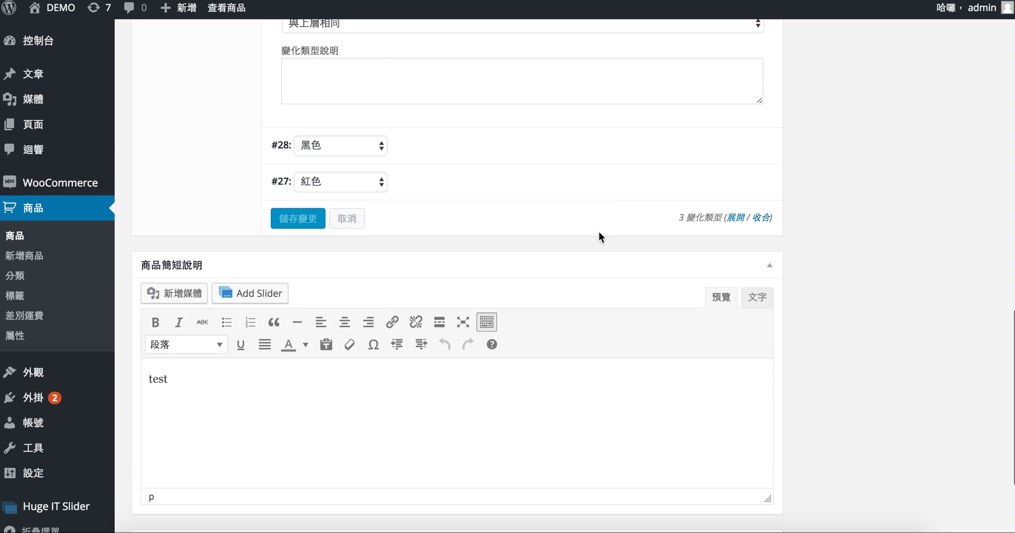
left_click(736, 182)
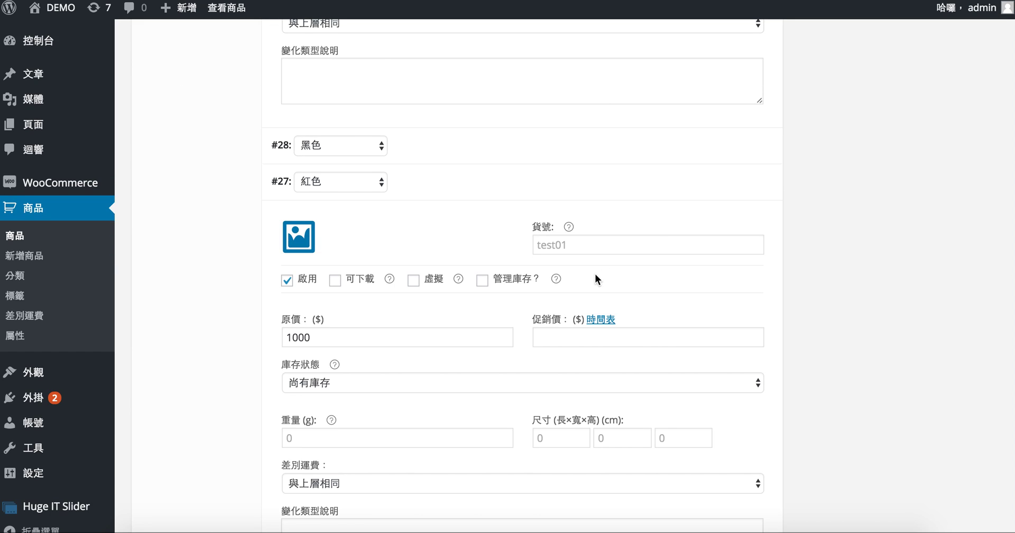
left_click(417, 343)
scroll(453, 310, "down", 2)
scroll(454, 312, "up", 3)
scroll(455, 314, "down", 2)
scroll(455, 313, "up", 4)
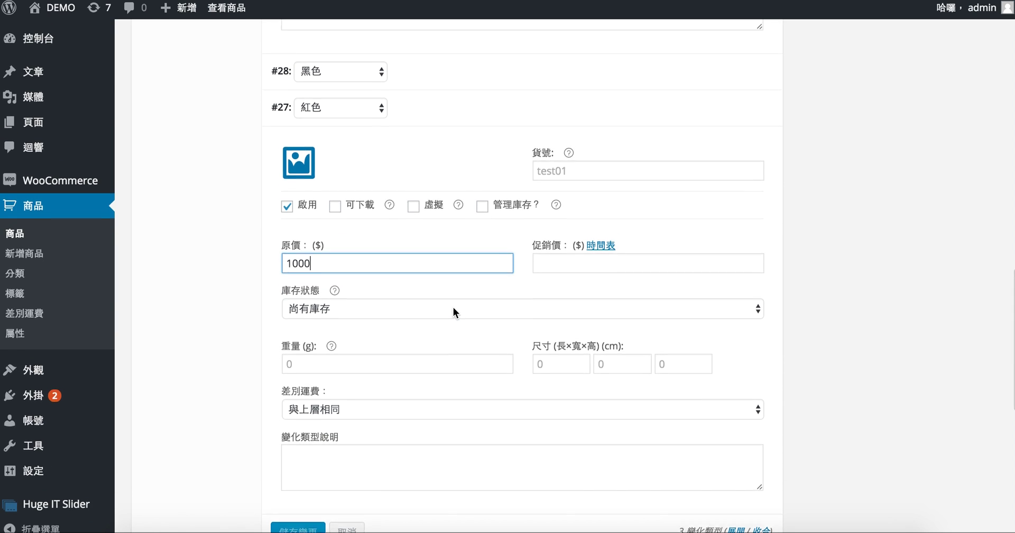
scroll(455, 314, "up", 6)
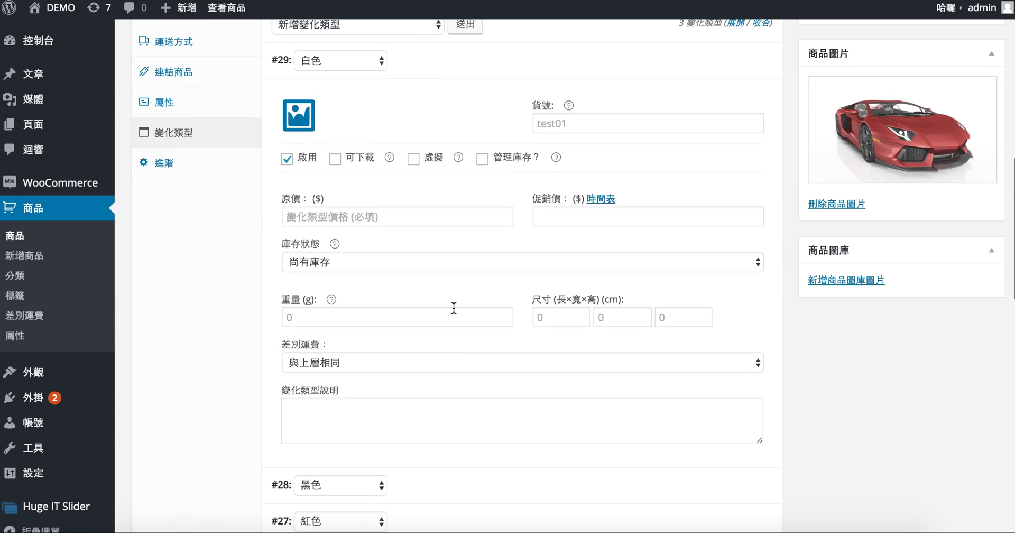
Expand the 黑色 variation and set its regular price to 2000
scroll(453, 311, "down", 6)
mouse_move(379, 220)
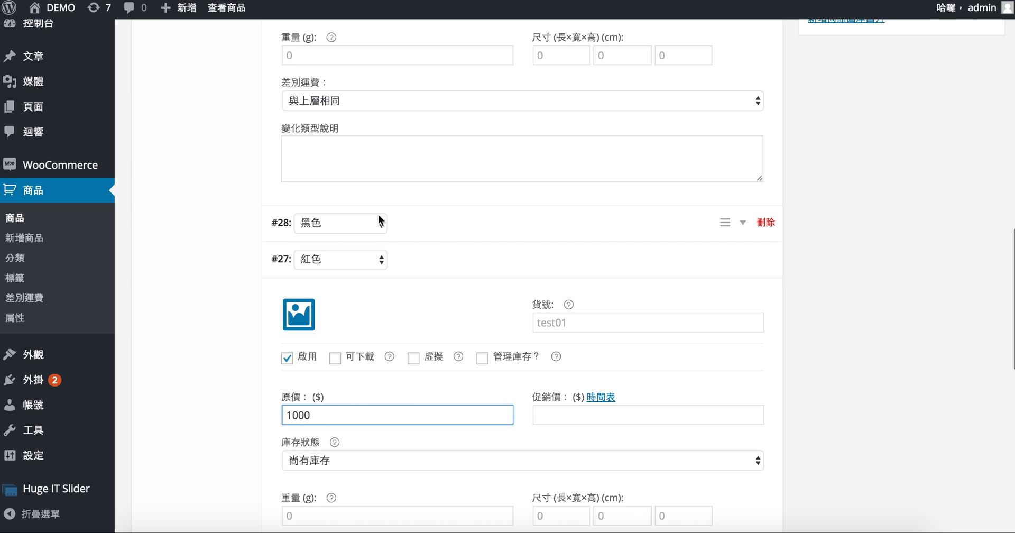
left_click(736, 228)
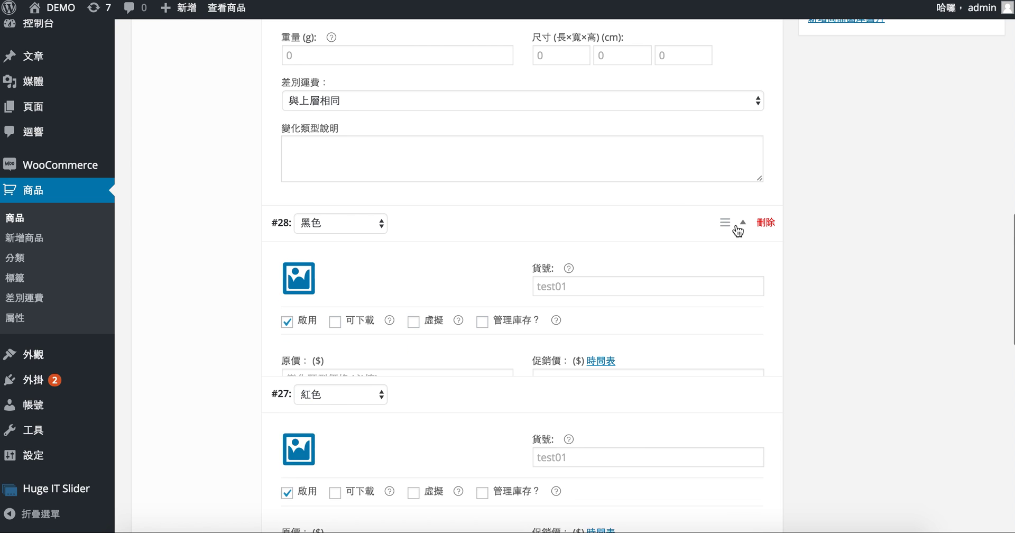
left_click(448, 378)
type("2000")
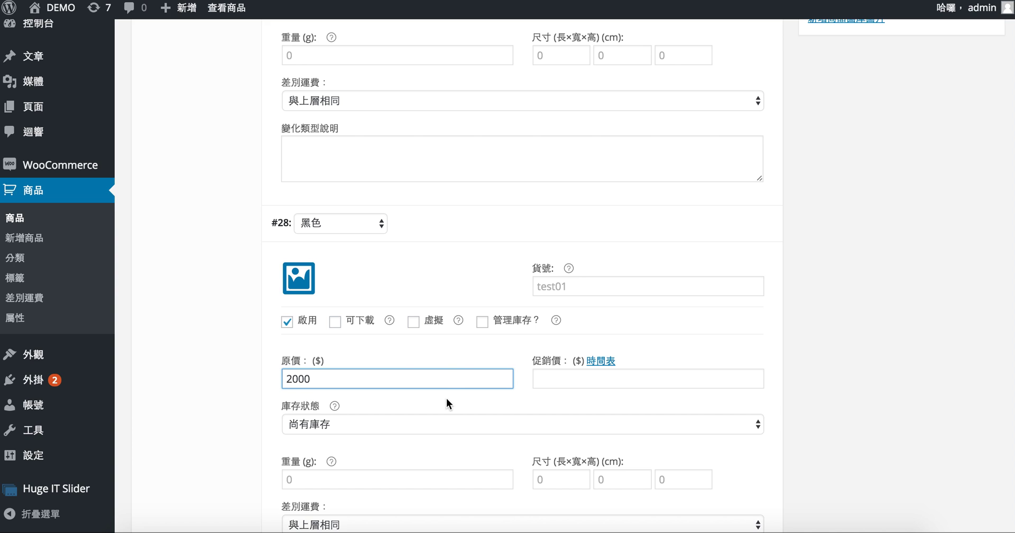
Set the 白色 variation's regular price to 3000 and its sale price to 2800
scroll(447, 399, "up", 7)
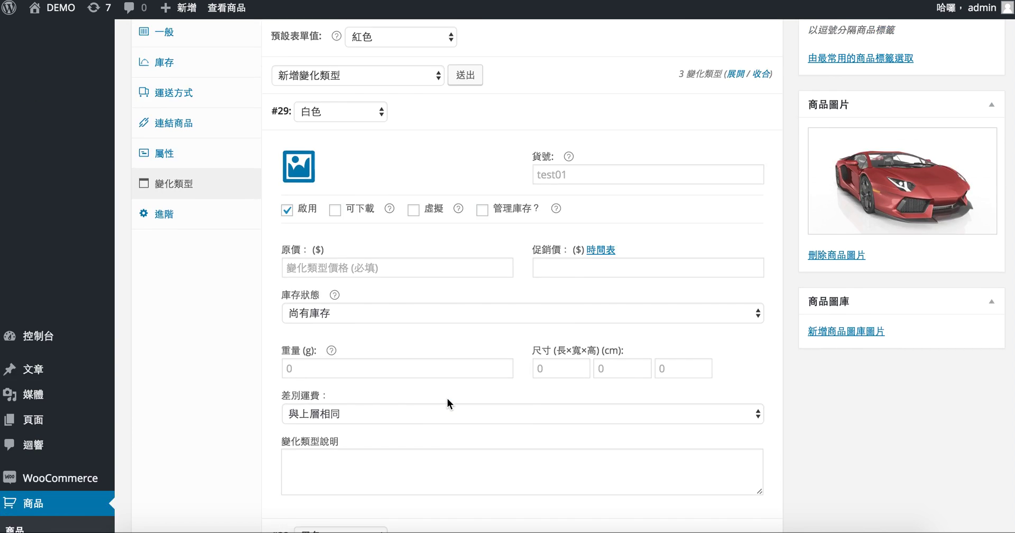
scroll(447, 399, "down", 2)
scroll(363, 304, "up", 2)
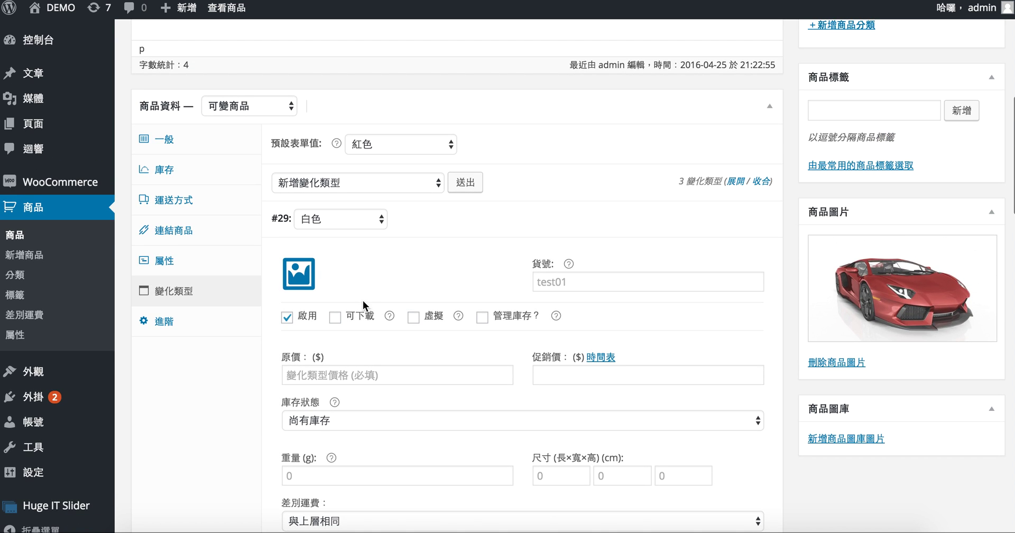
left_click(411, 369)
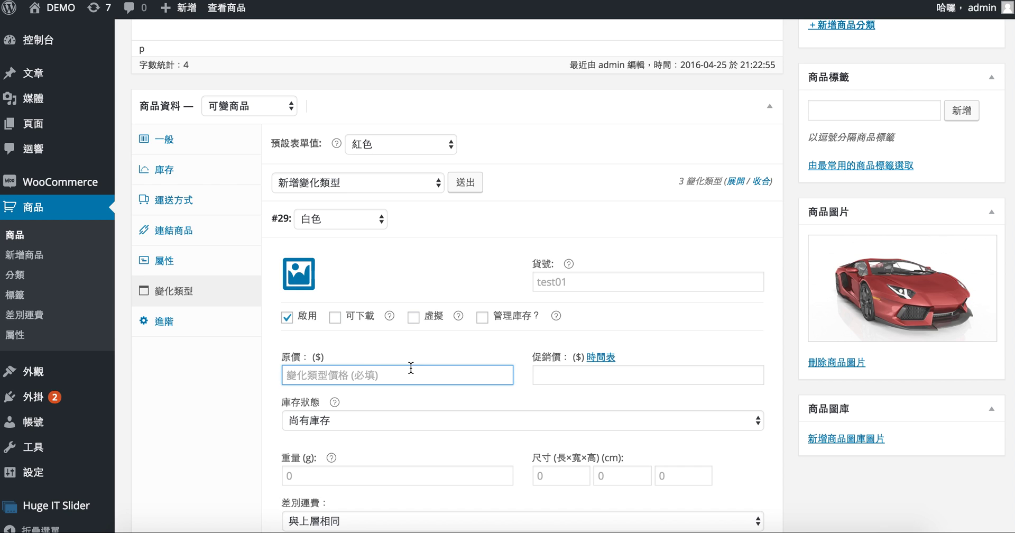
type("3000")
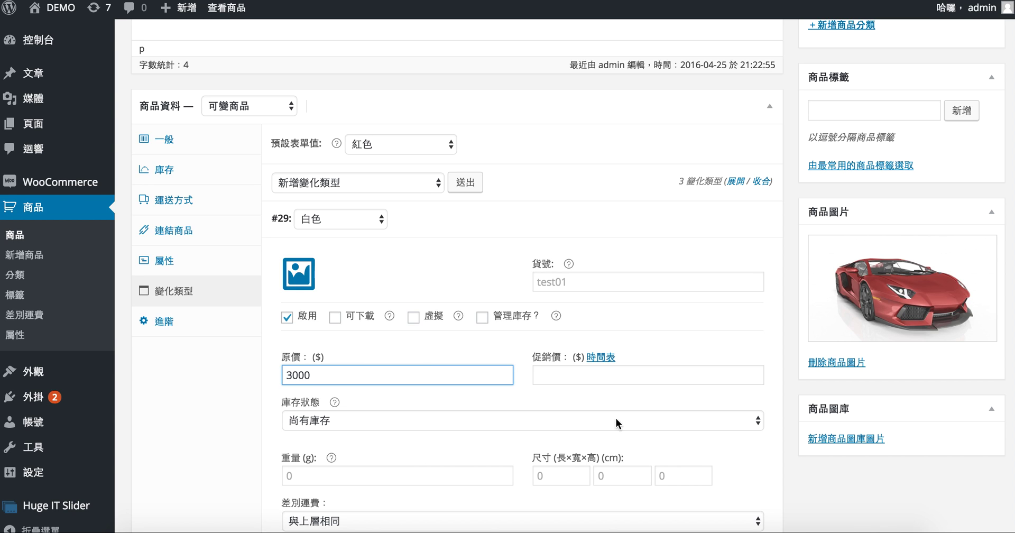
left_click(582, 379)
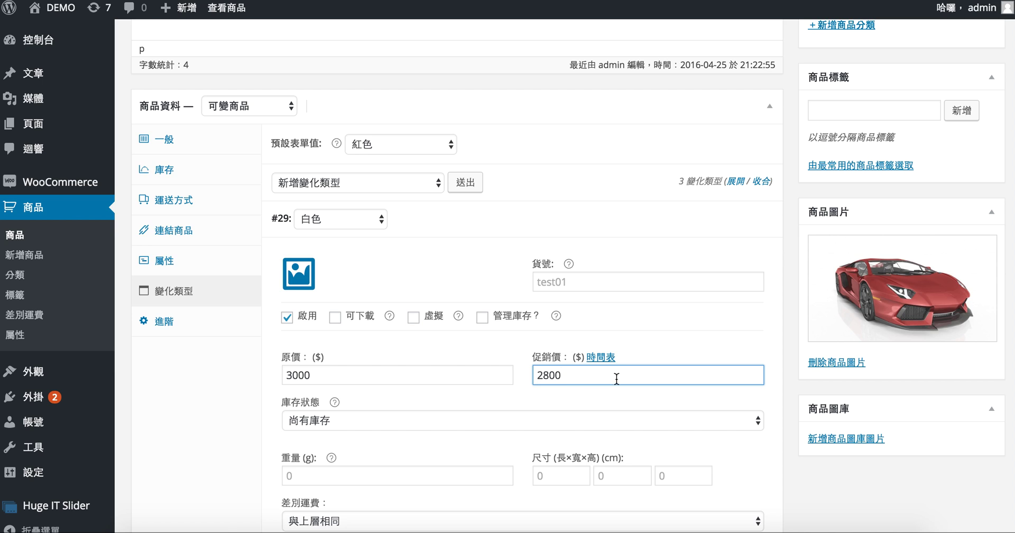
Schedule the 白色 variation's sale price to run from 2016-04-26 to 2016-11-05
left_click(603, 358)
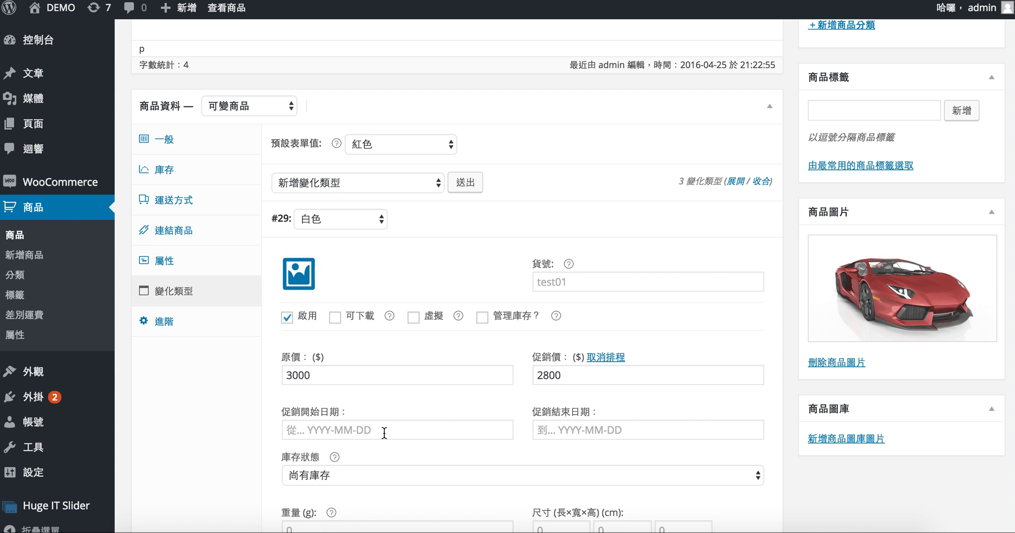
left_click(564, 434)
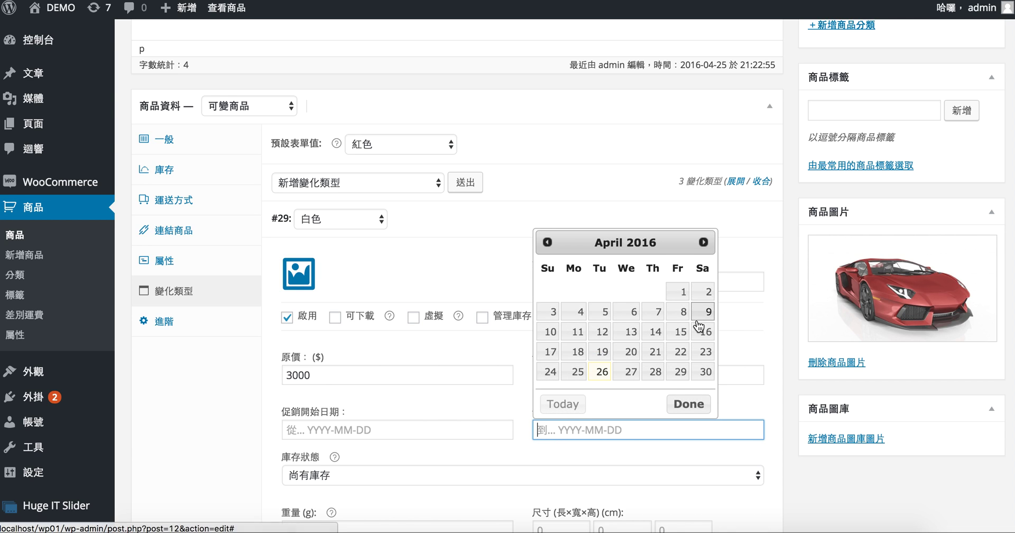
left_click(710, 244)
left_click(704, 242)
left_click(705, 243)
left_click(705, 243)
left_click(704, 243)
left_click(705, 243)
left_click(705, 242)
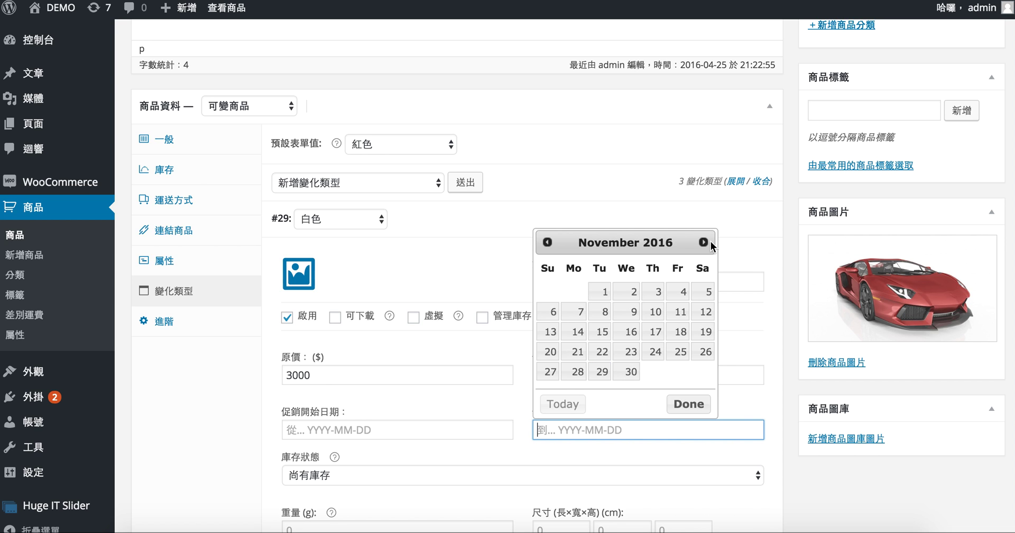
left_click(707, 292)
scroll(709, 412, "down", 3)
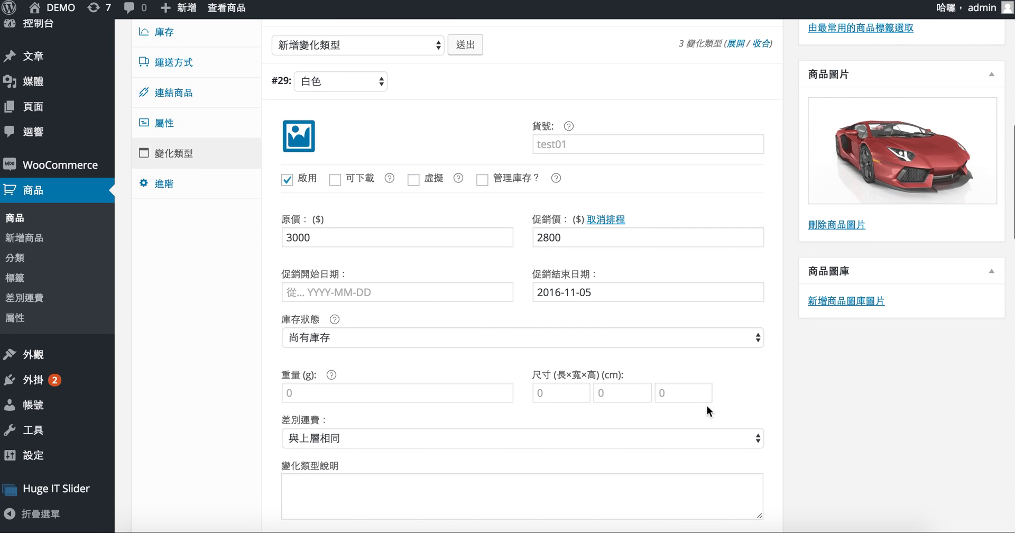
left_click(429, 293)
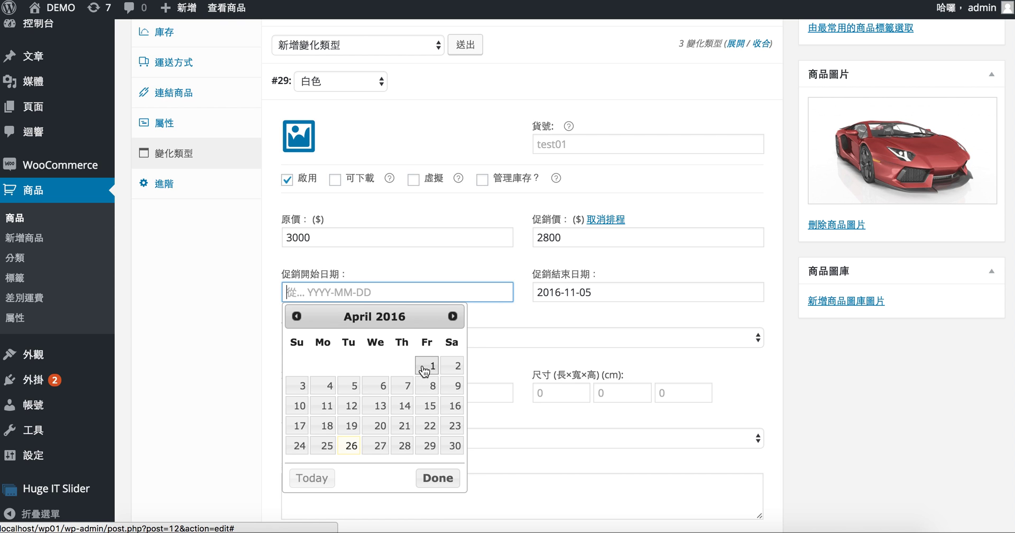
left_click(352, 446)
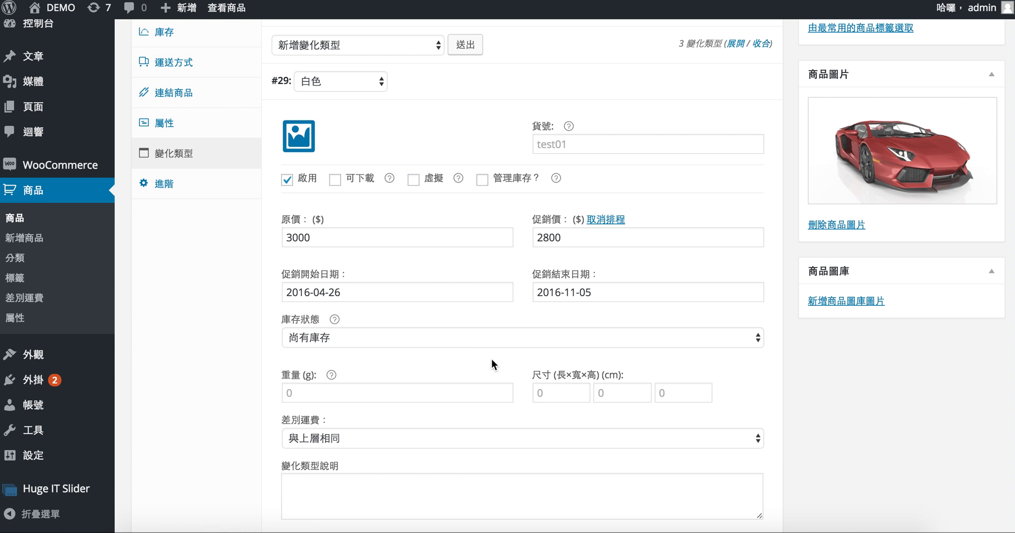
Update the product and check the saved prices and sale dates of the 白色 variation
scroll(492, 359, "up", 15)
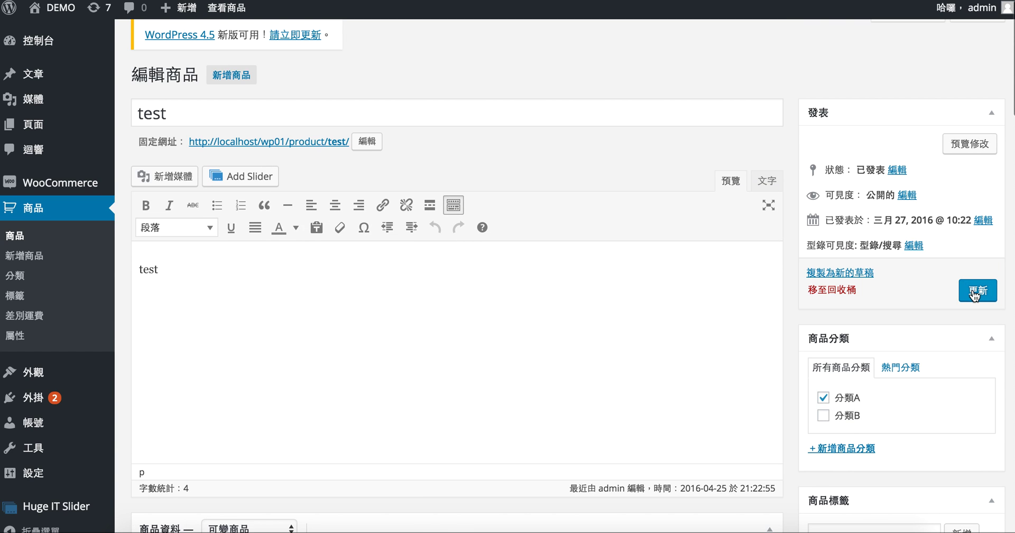
left_click(975, 293)
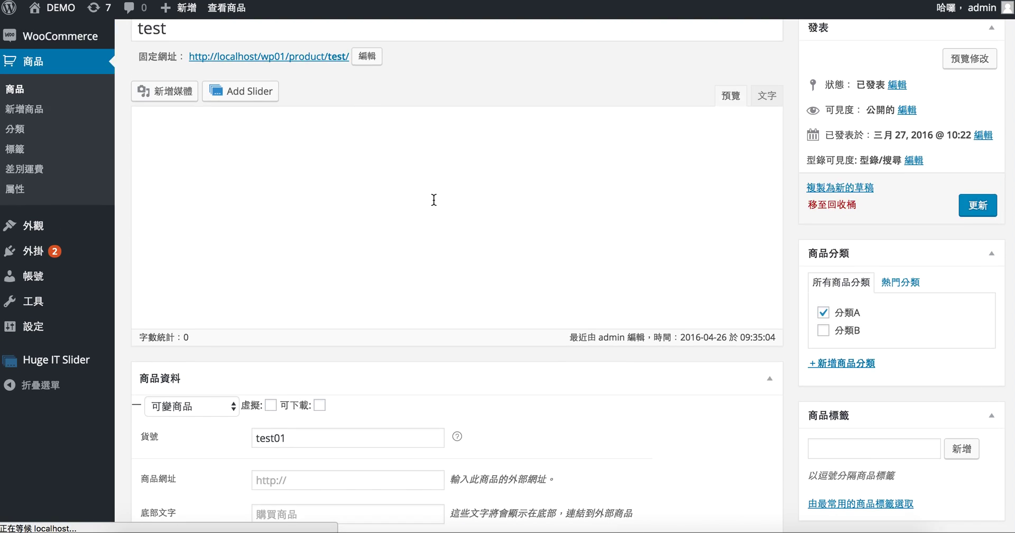
scroll(434, 199, "down", 10)
scroll(433, 198, "up", 4)
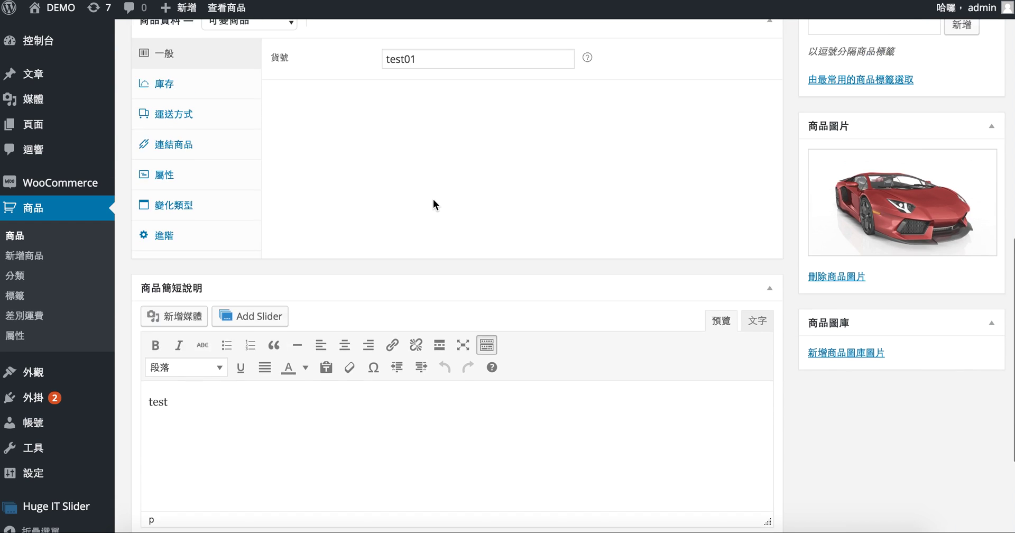
left_click(185, 327)
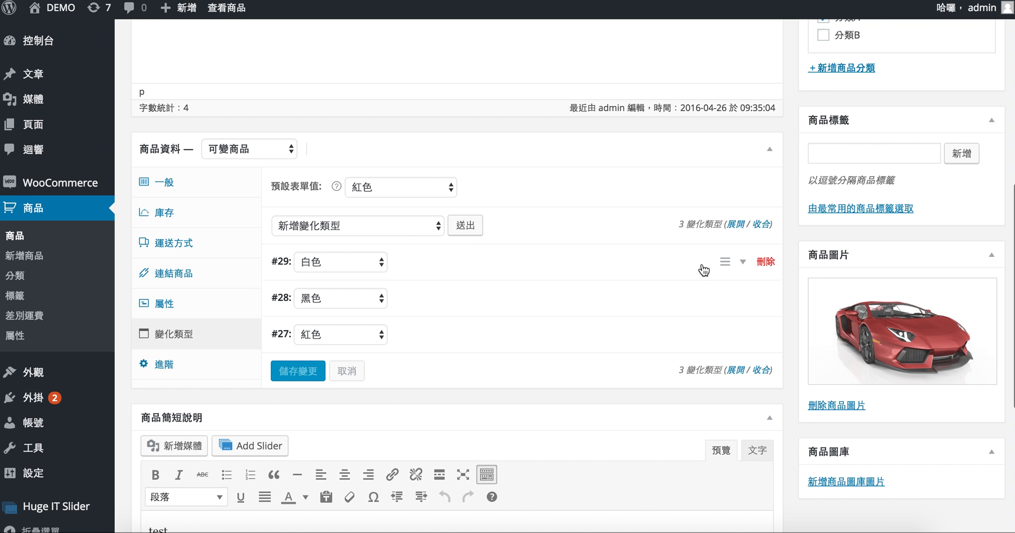
left_click(742, 263)
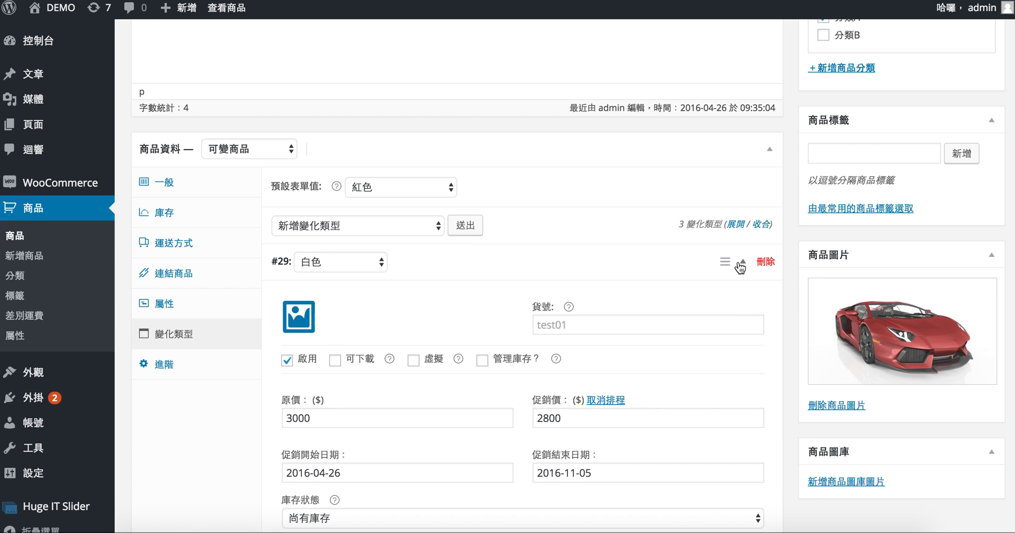
left_click(741, 262)
scroll(554, 214, "up", 8)
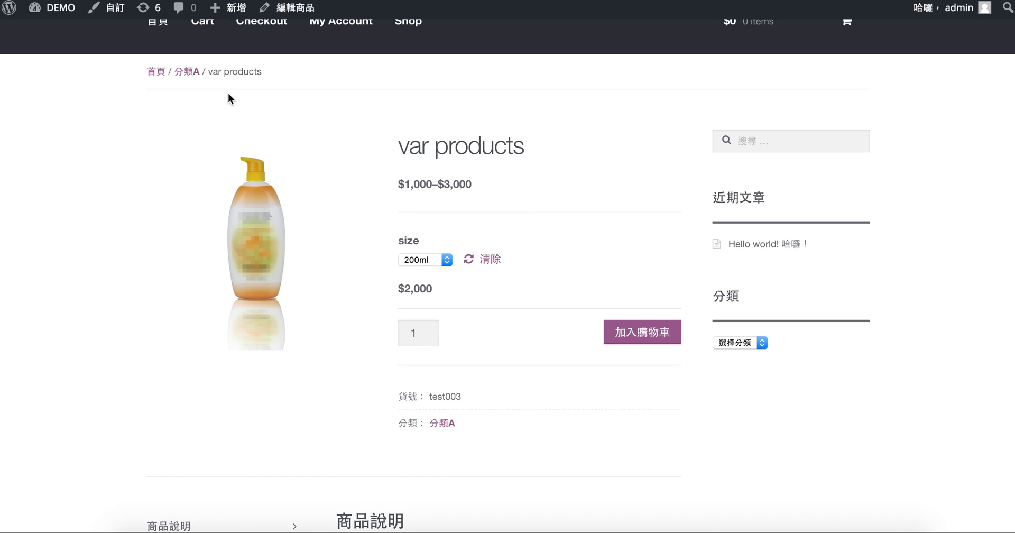
Go to the storefront's Shop page and open the test product's page
scroll(227, 93, "up", 3)
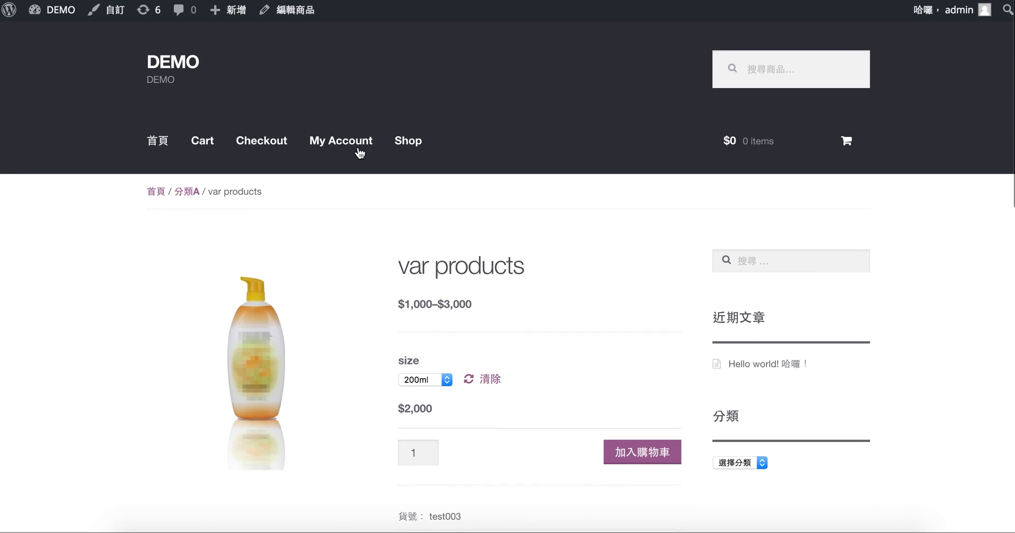
left_click(417, 146)
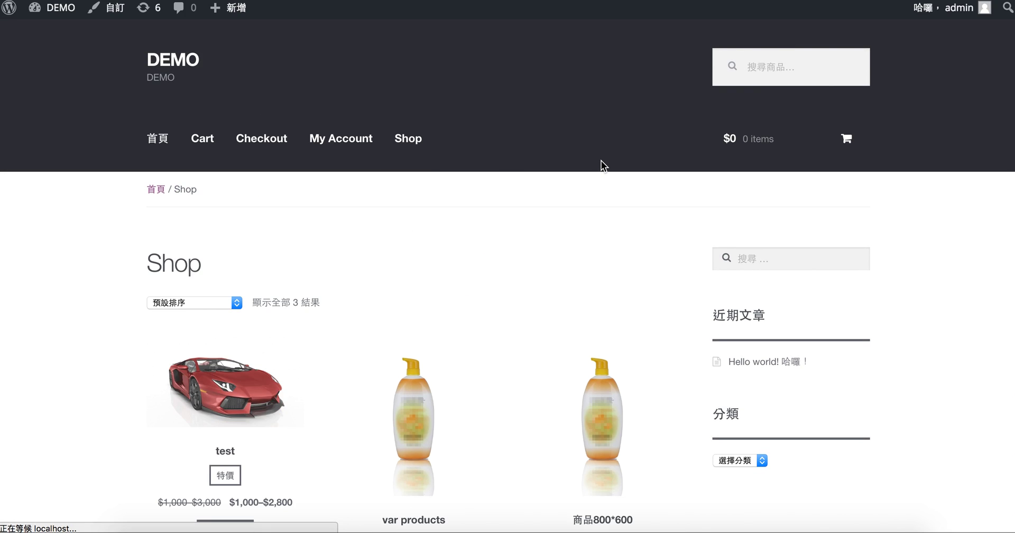
scroll(481, 292, "down", 3)
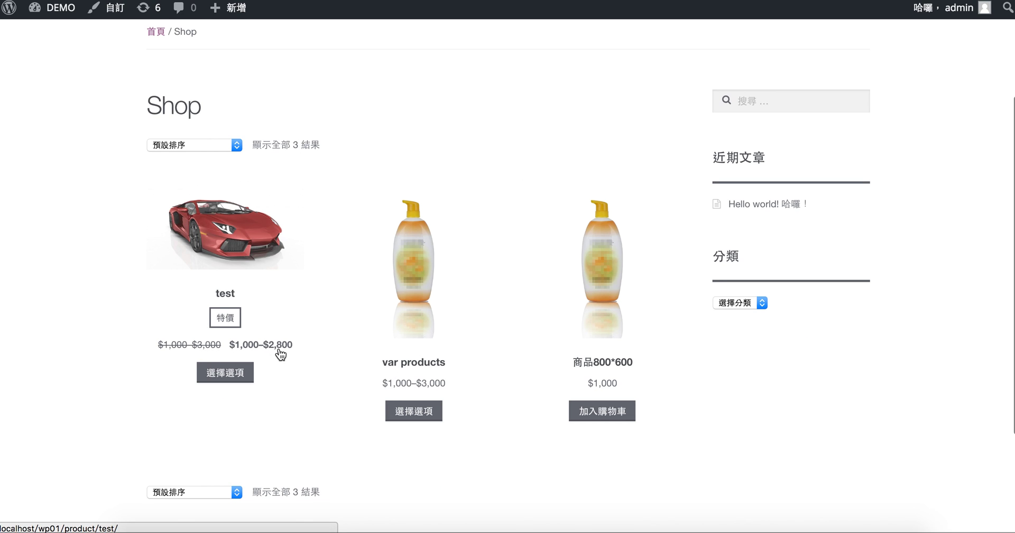
left_click(219, 232)
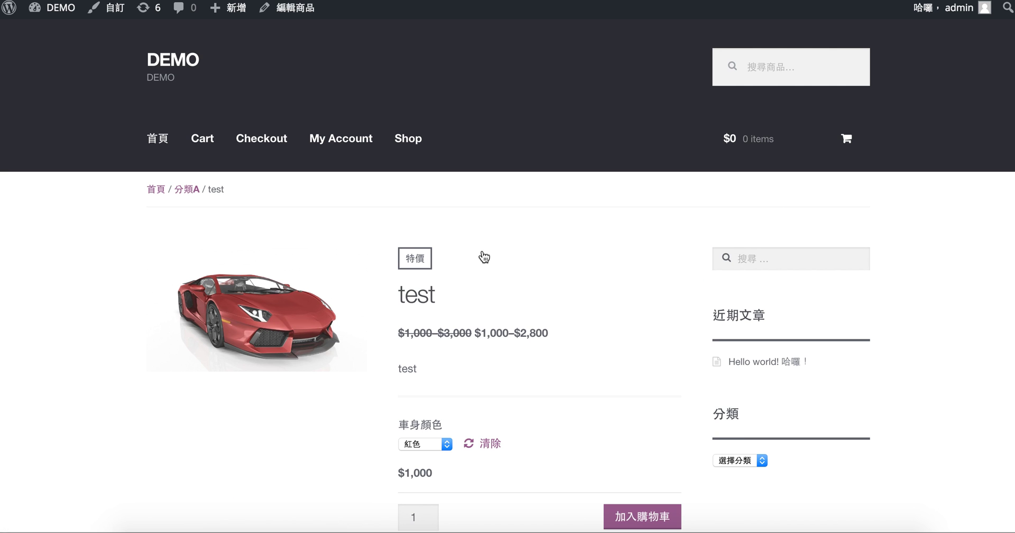
Select 紅色, 黑色 and 白色 in turn as the 車身顏色 and check the price of each variation
scroll(484, 352, "down", 5)
left_click(443, 315)
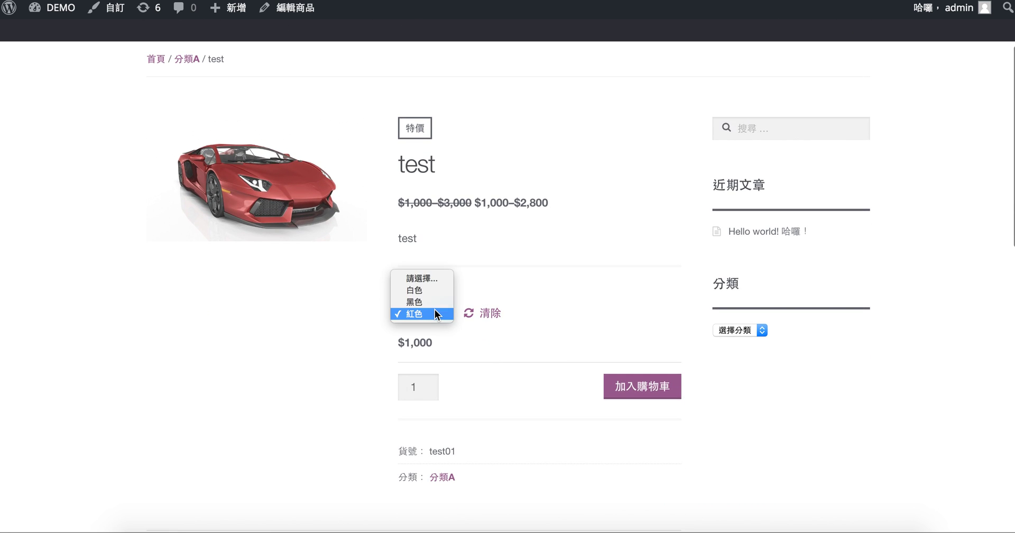
left_click(427, 315)
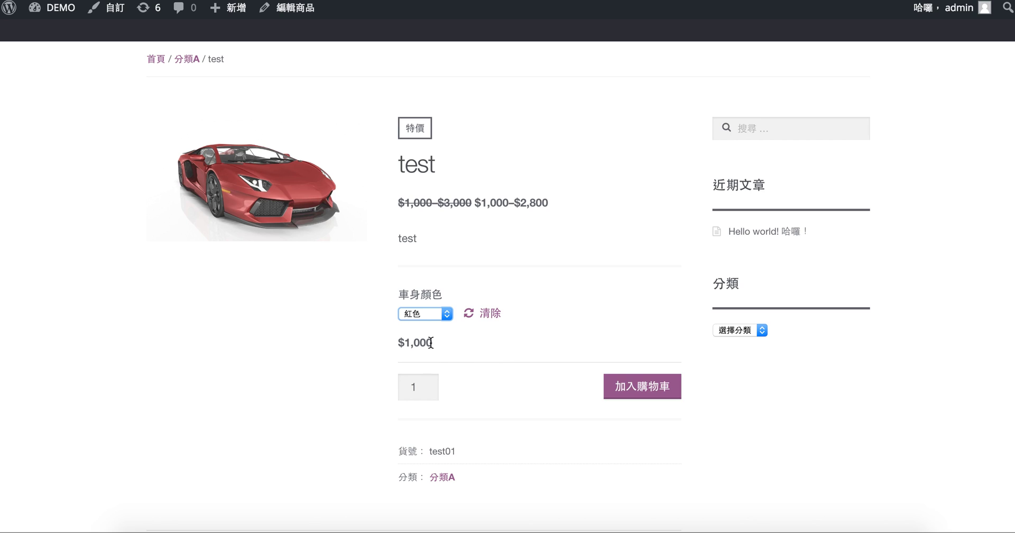
left_click(429, 316)
left_click(428, 299)
left_click(430, 313)
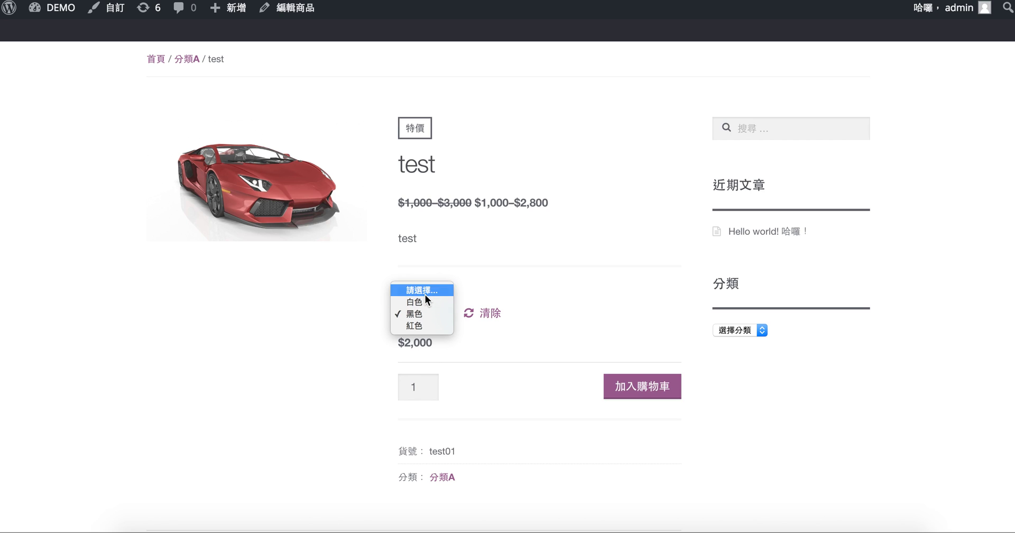
left_click(425, 294)
left_click(426, 309)
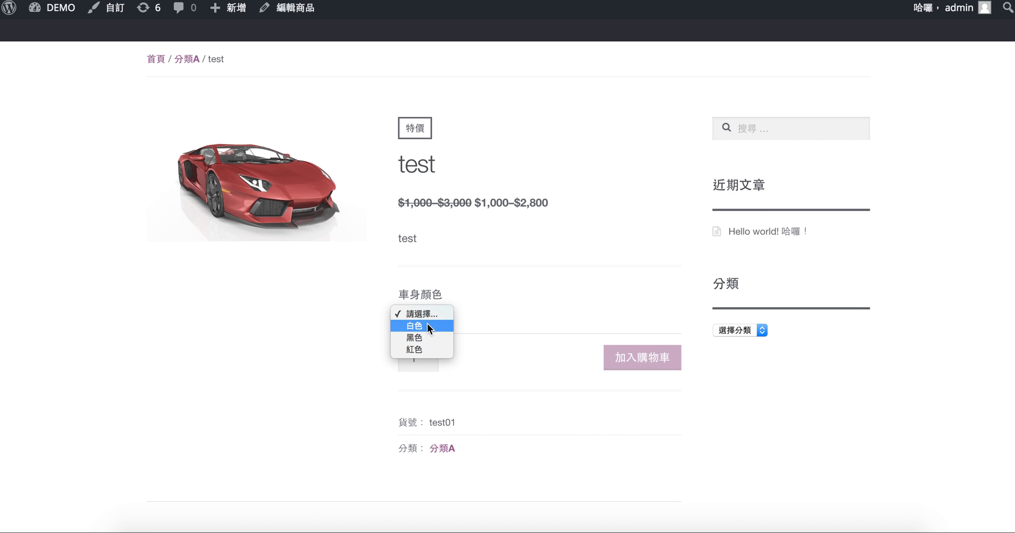
left_click(428, 325)
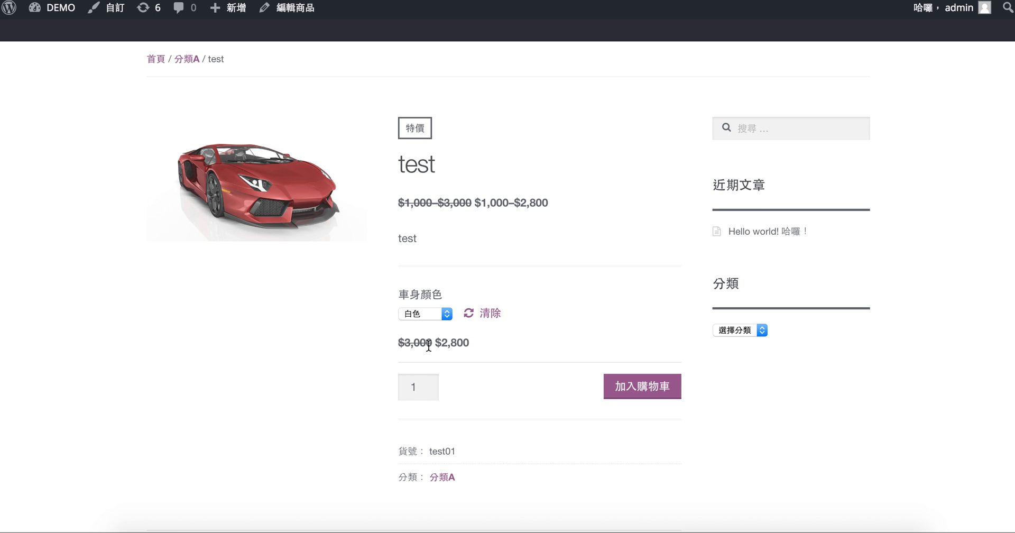
scroll(459, 373, "down", 3)
scroll(458, 373, "up", 4)
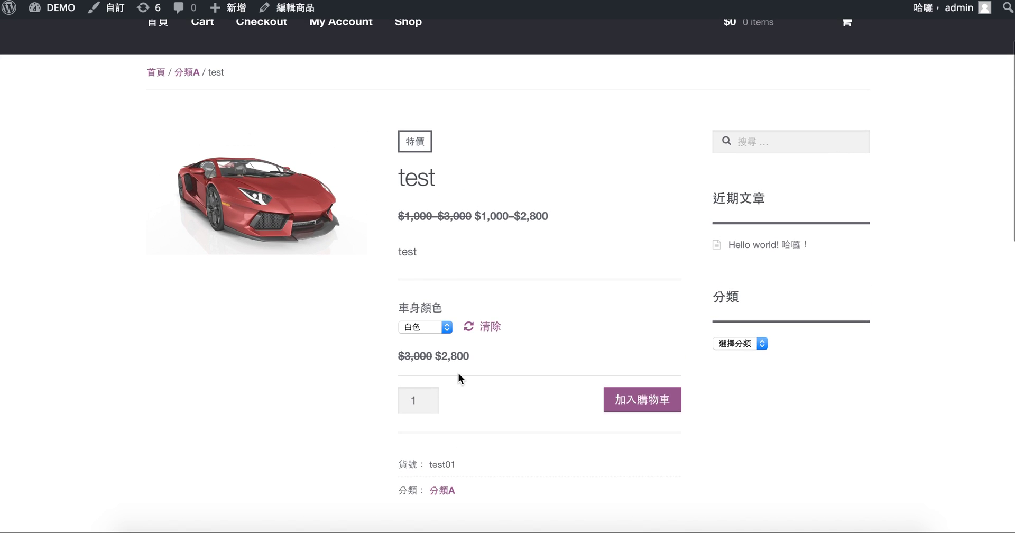